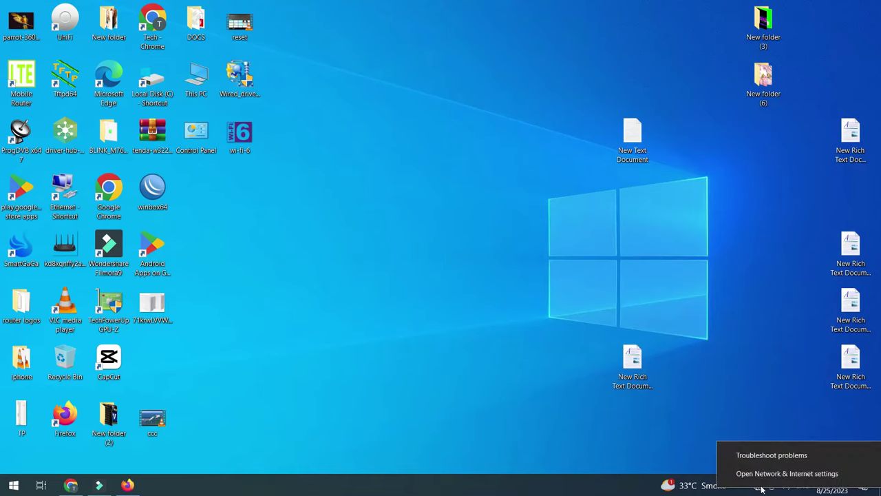
Open the Ethernet adapter's TCP/IPv4 properties from Network & Internet settings' adapter list
left_click(760, 472)
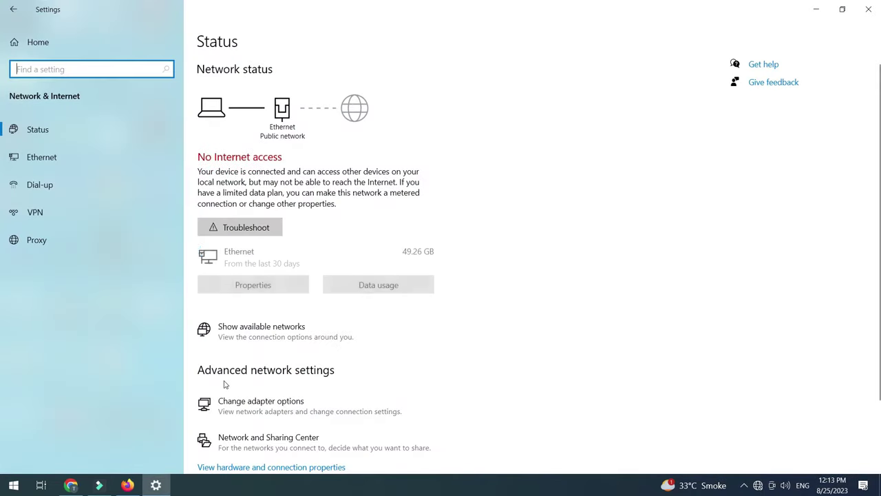
left_click(259, 418)
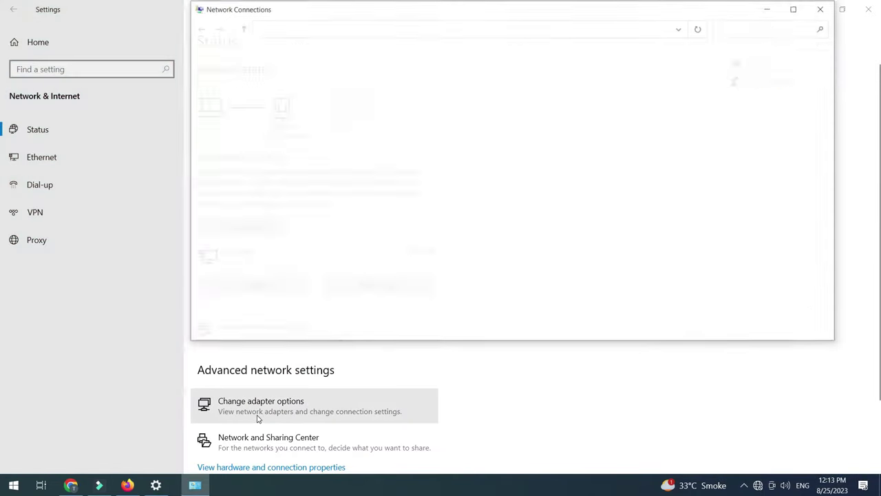
right_click(259, 82)
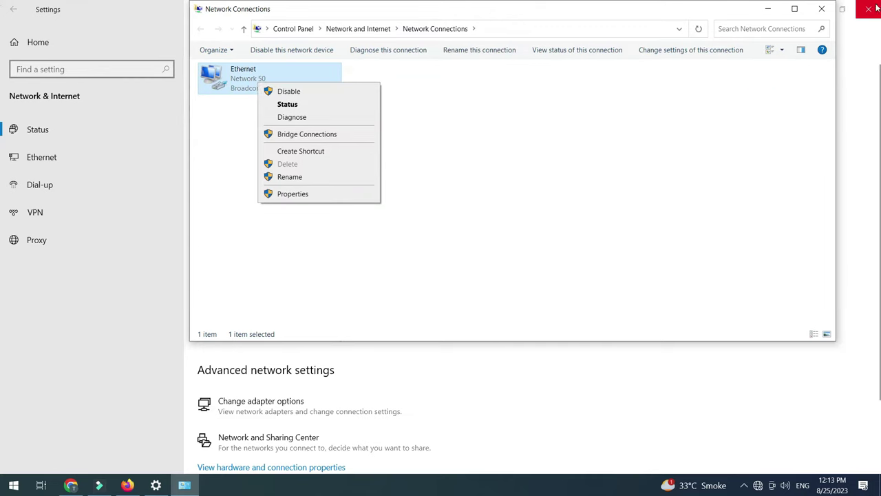
left_click(869, 9)
right_click(245, 81)
left_click(313, 195)
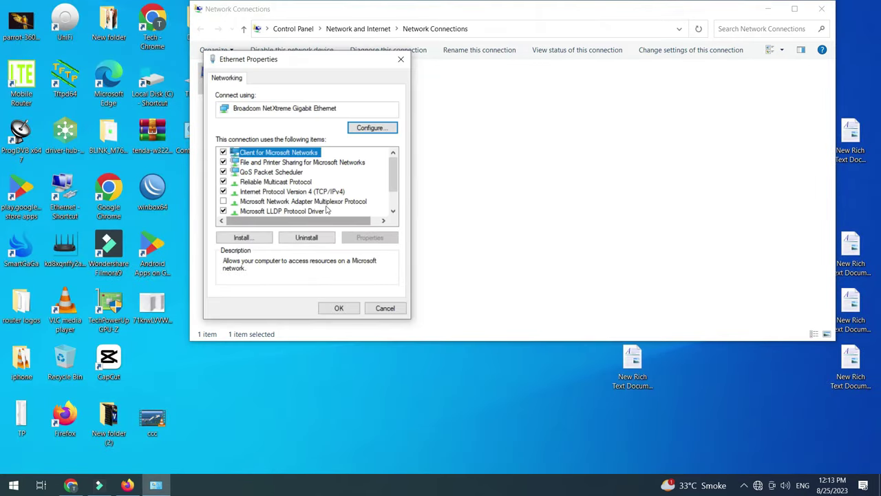
double_click(313, 193)
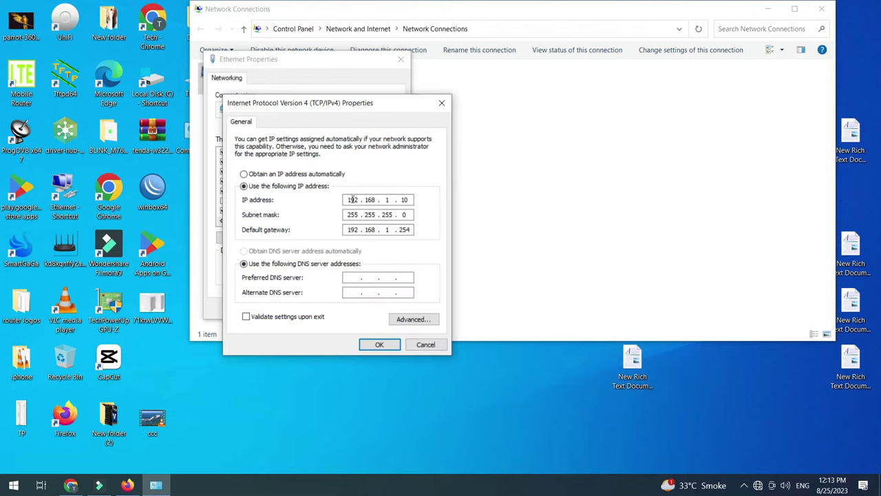
Check the static IP 192.168.1.10 and gateway 192.168.1.254, then close the IPv4 dialog with OK
double_click(347, 230)
left_click_drag(397, 233, 426, 235)
double_click(404, 199)
double_click(350, 199)
double_click(404, 199)
left_click(430, 229)
left_click(379, 345)
Close Ethernet Properties and browse to 192.168.1.254 in Firefox
left_click(337, 306)
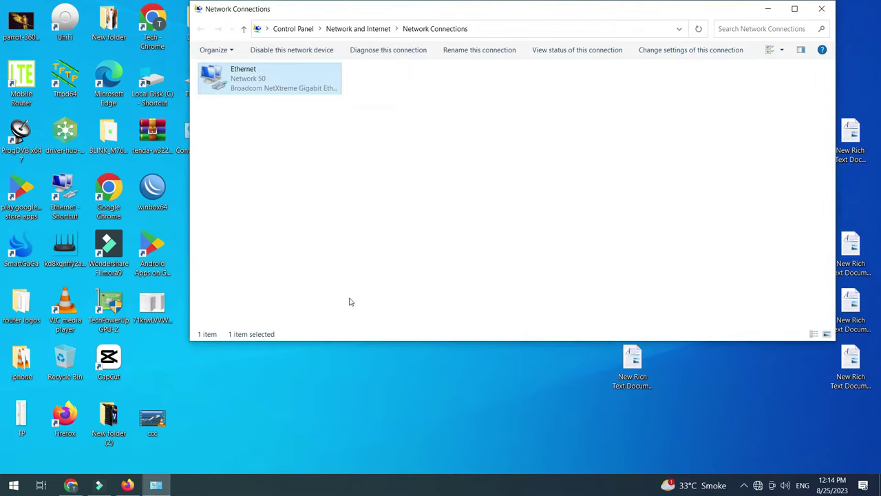
left_click(127, 485)
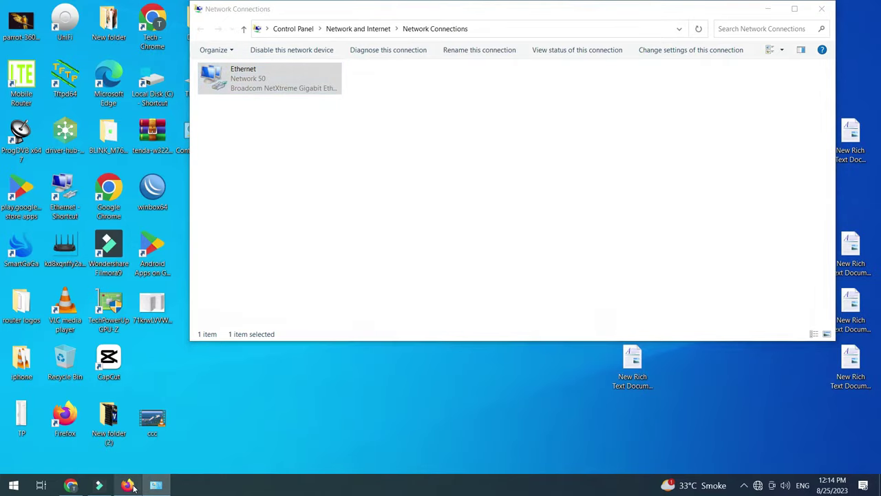
left_click(316, 38)
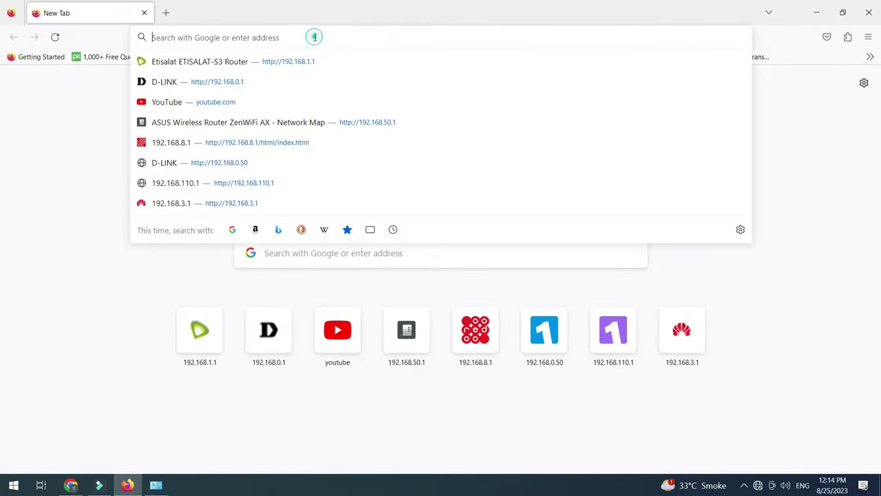
type("192.16")
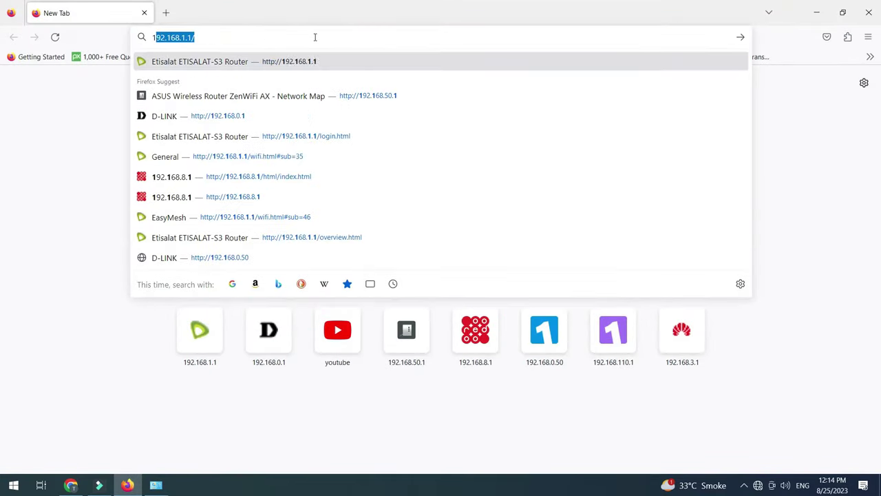
type("8.")
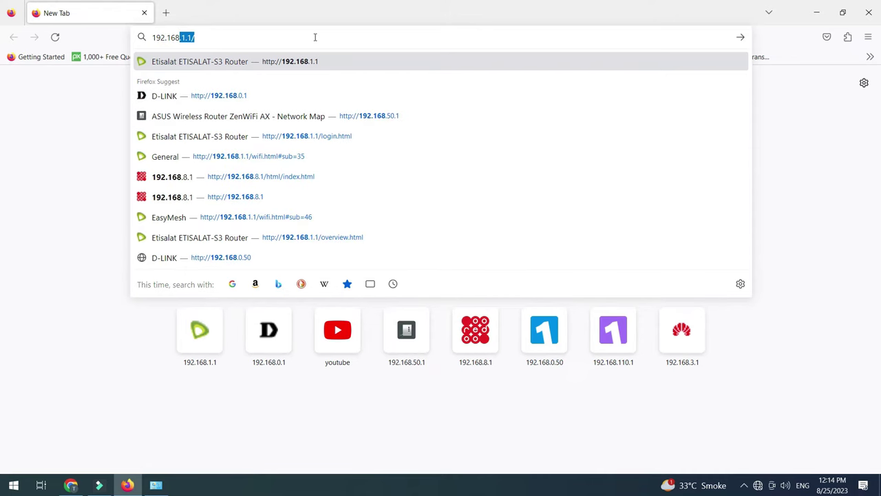
type("1.254")
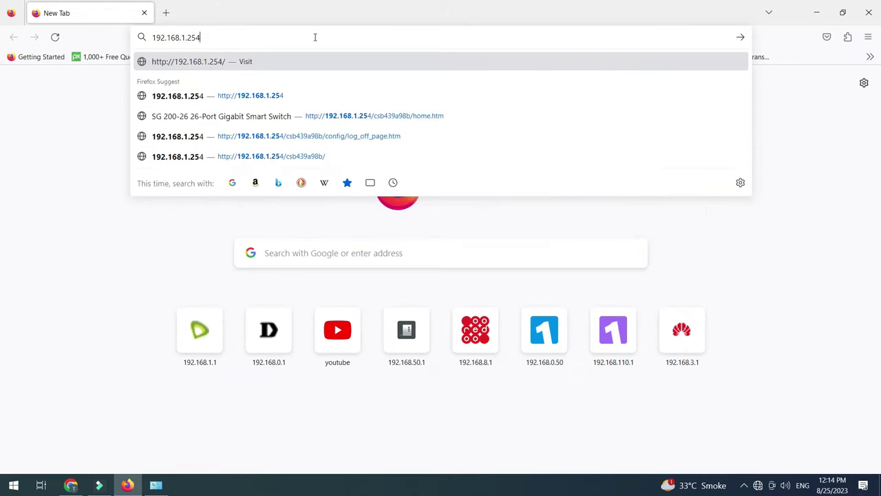
key("Return")
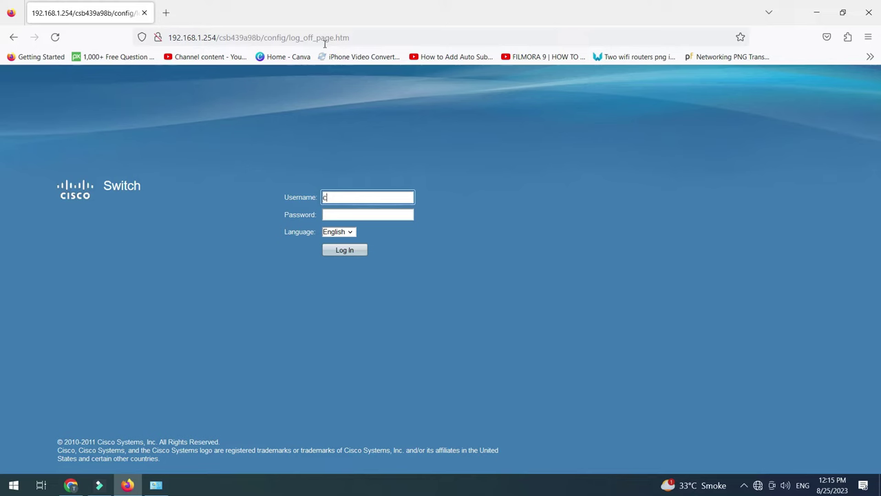
Log in to the switch with the admin password and dismiss Firefox's save-login prompt
key("Tab")
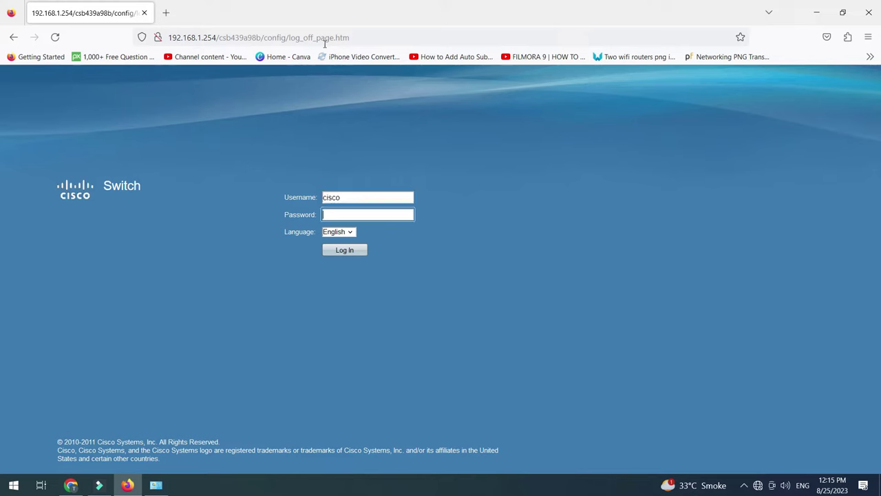
type("c")
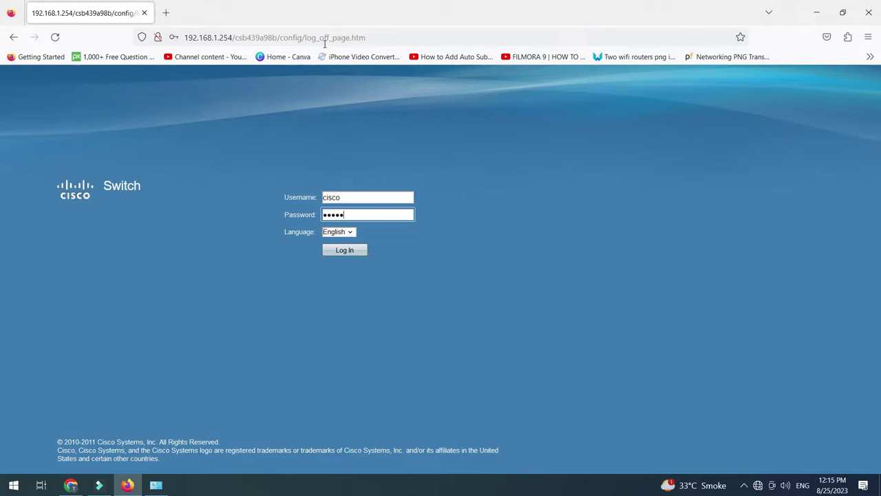
type("isco")
key("Return")
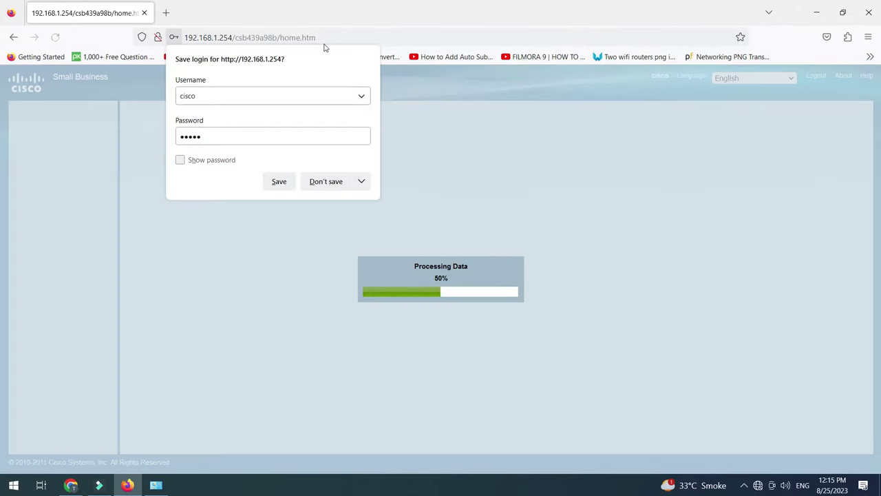
left_click(472, 234)
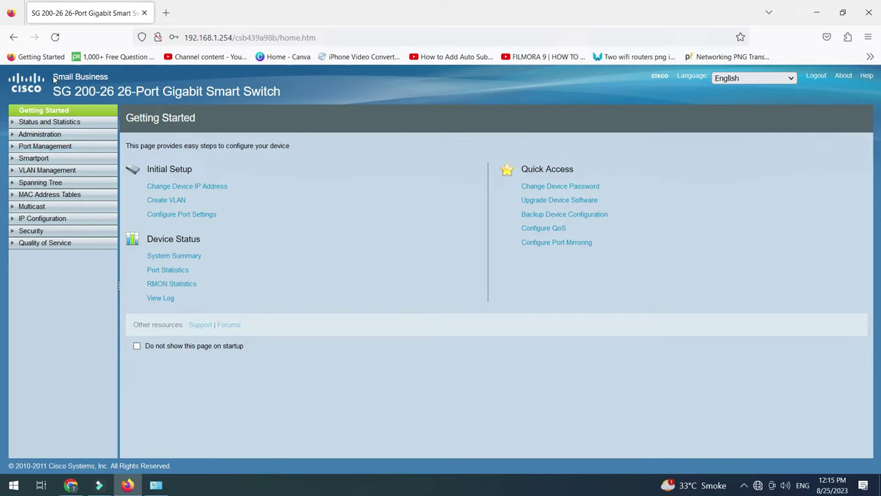
Open Status and Statistics > System Summary, showing host name and firmware 1.1.2.0
left_click_drag(53, 79, 111, 84)
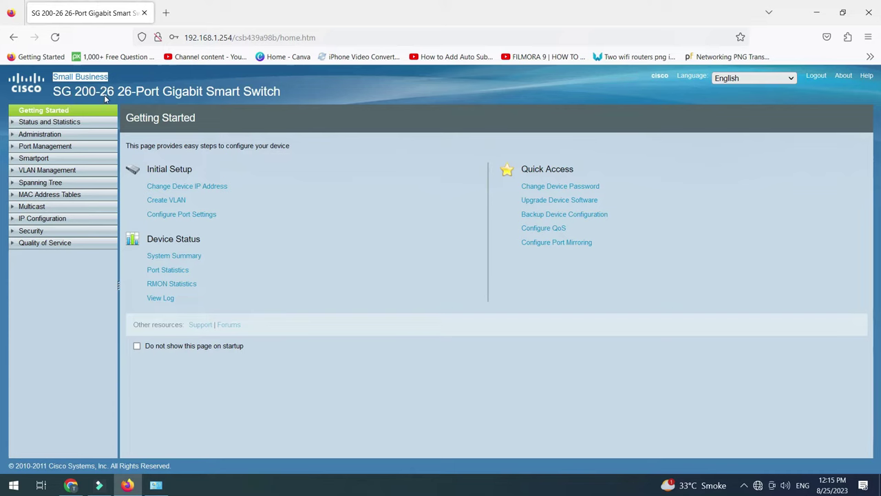
left_click_drag(162, 92, 241, 92)
left_click(338, 103)
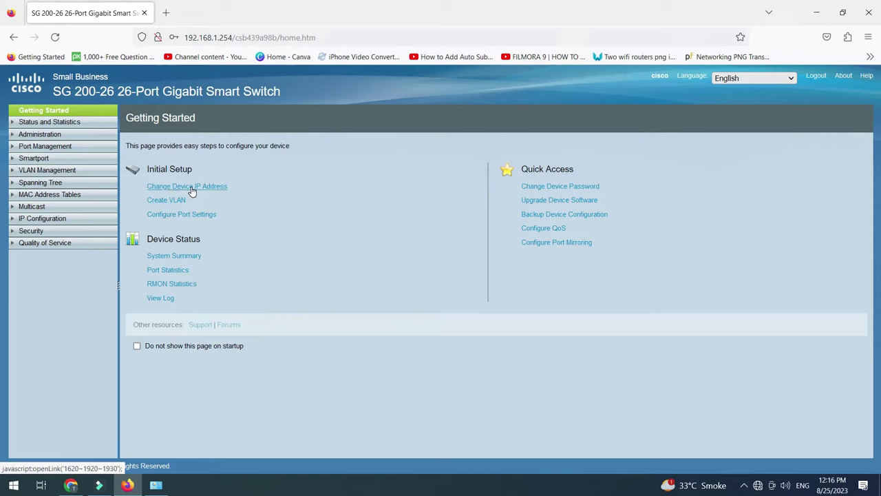
left_click(182, 260)
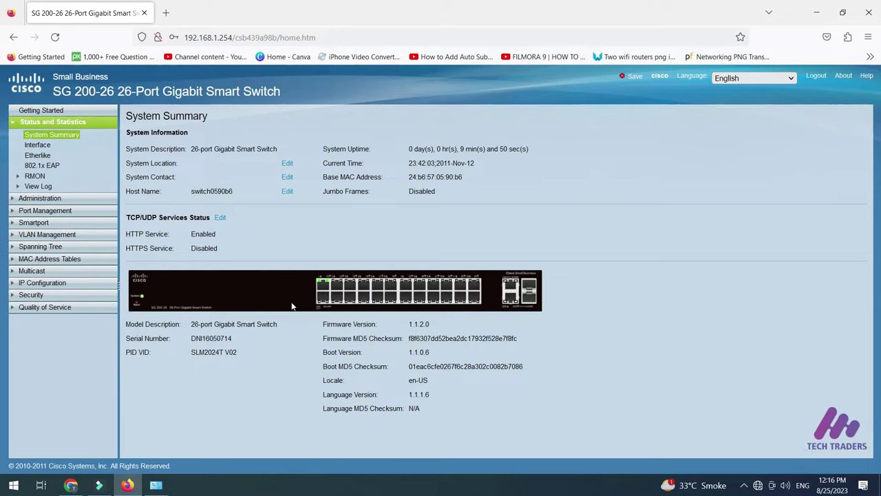
left_click(326, 286)
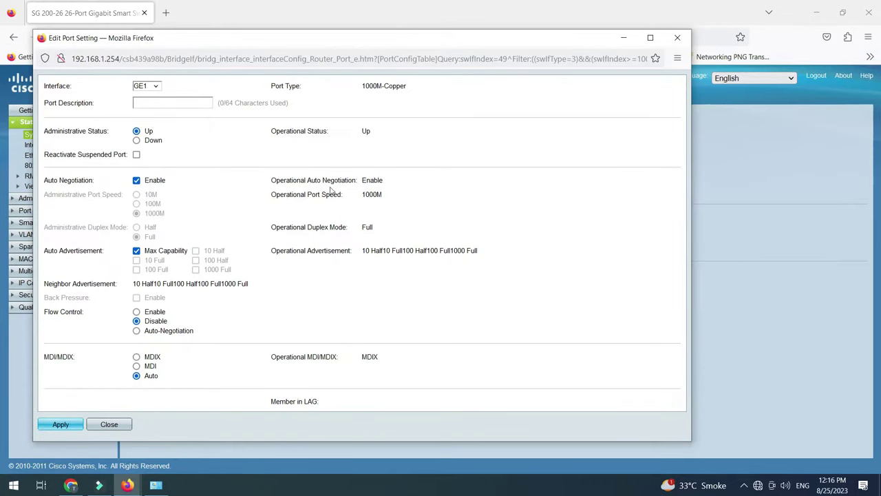
left_click_drag(366, 196, 387, 197)
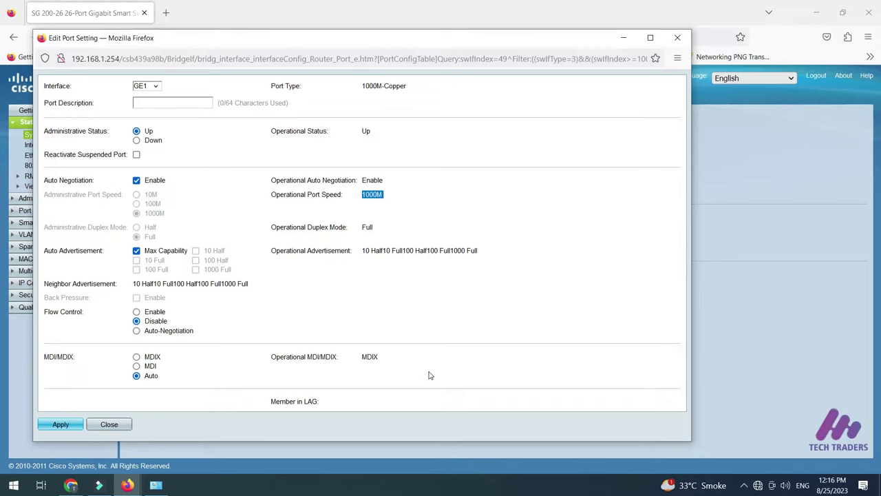
double_click(386, 86)
left_click(437, 95)
left_click(677, 38)
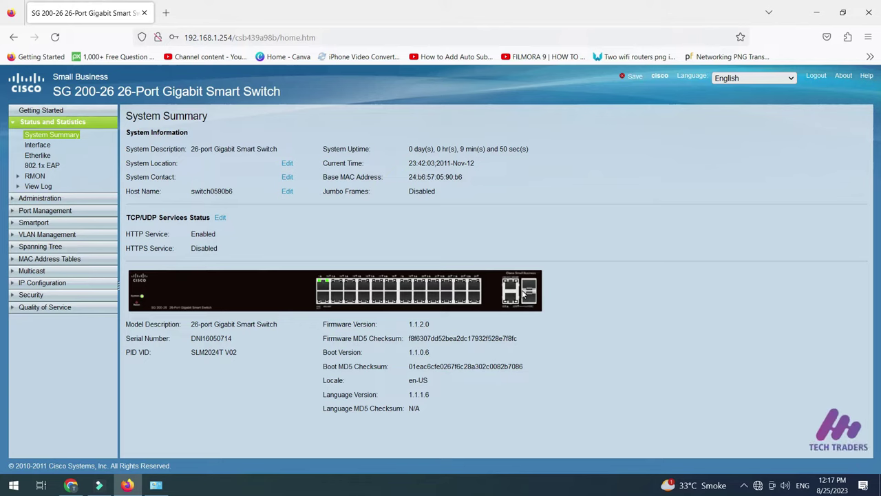
Show Interface statistics for port GE1: 285836 bytes received, 3269769 transmitted
left_click(38, 146)
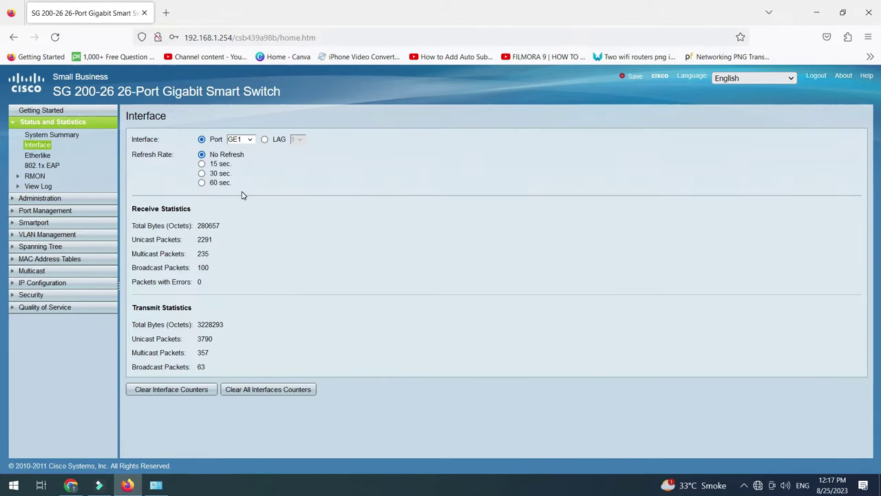
left_click(136, 157)
left_click(173, 156)
left_click(173, 171)
left_click(251, 140)
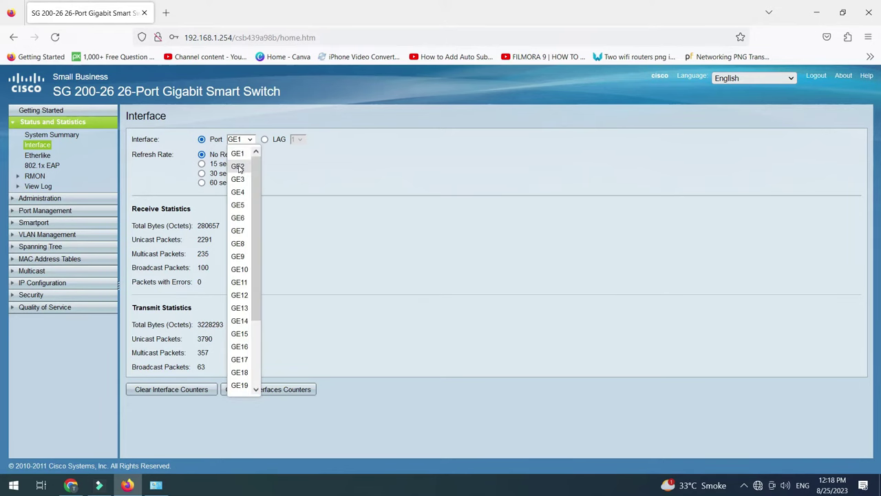
left_click(239, 167)
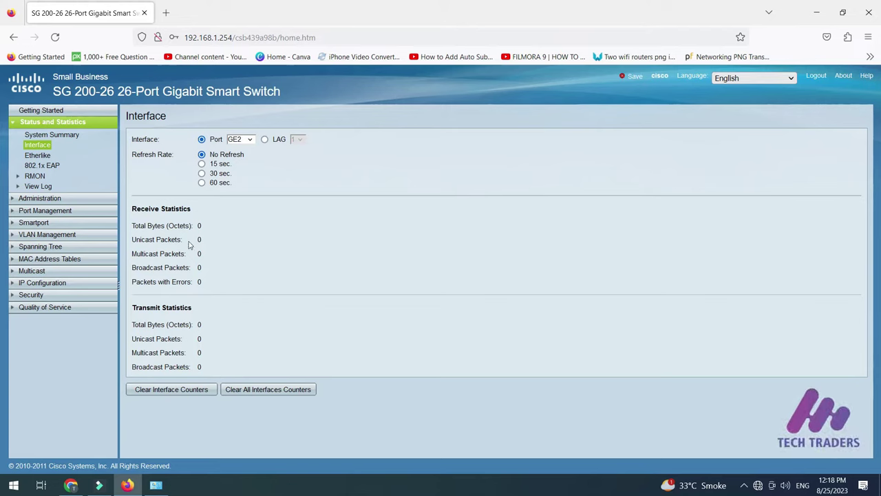
left_click(241, 139)
left_click(239, 158)
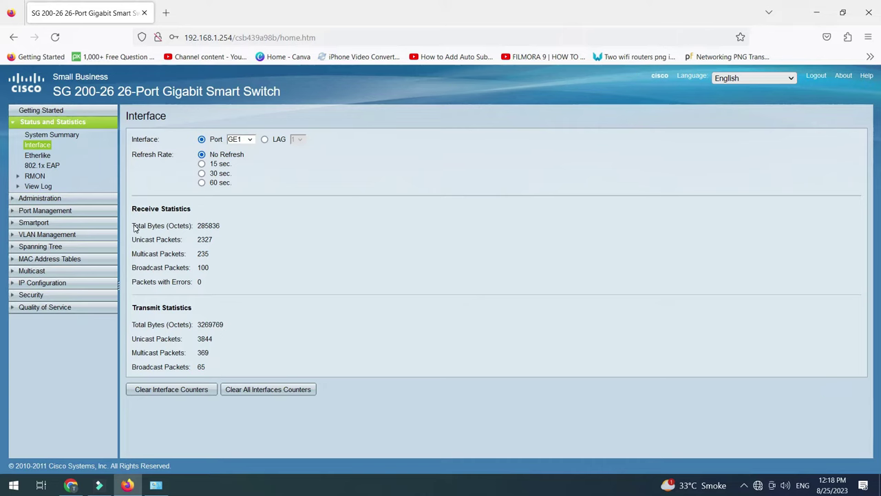
left_click_drag(136, 227, 220, 227)
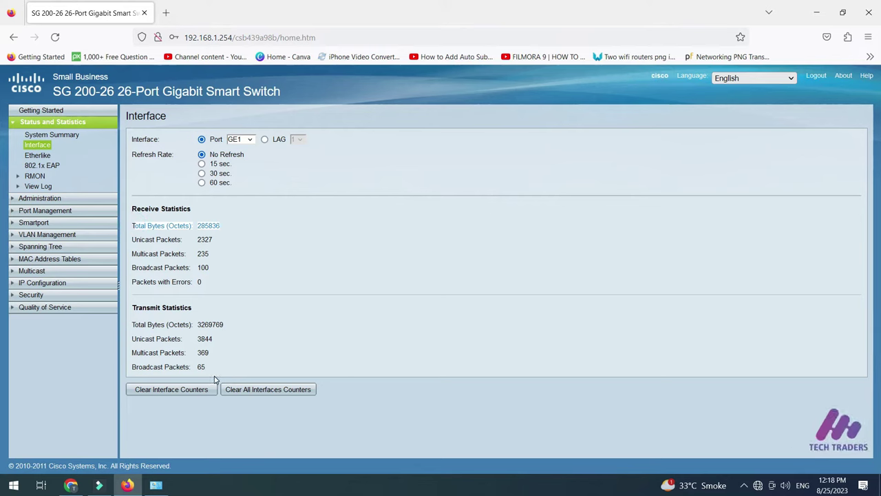
Go to Administration > Management Interface > IPv4 Interface, showing IP 192.168.1.254 via DHCP
left_click(25, 201)
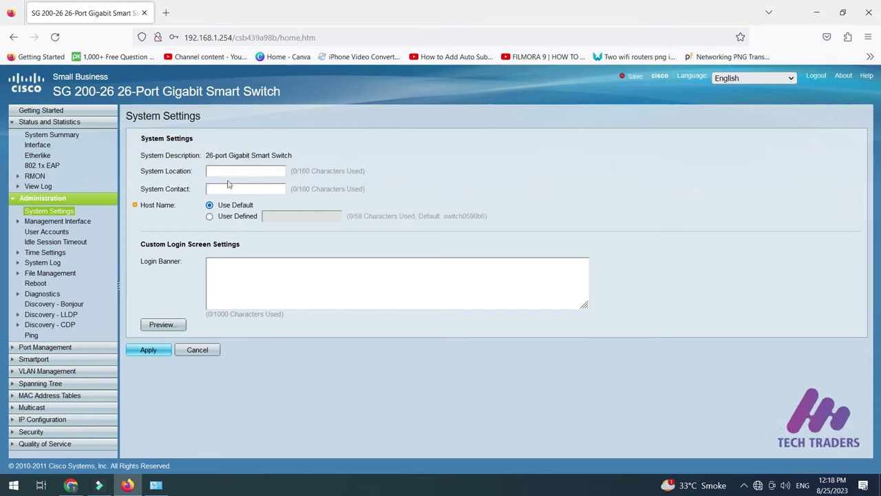
left_click(54, 221)
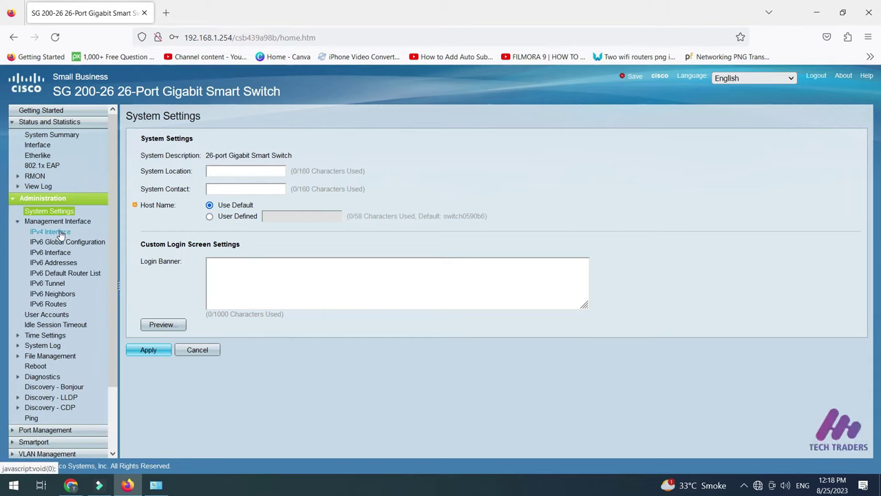
left_click(60, 232)
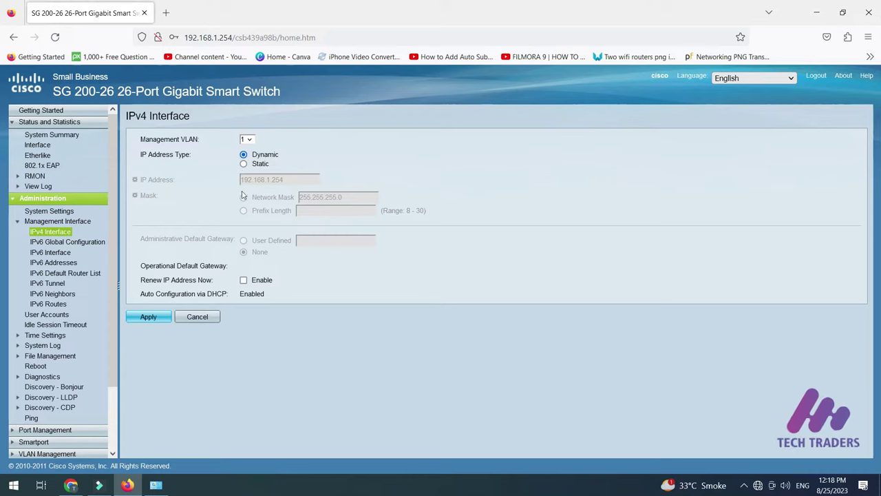
mouse_move(243, 181)
left_mouse_down()
mouse_move(300, 186)
mouse_move(291, 178)
mouse_move(242, 182)
left_mouse_up()
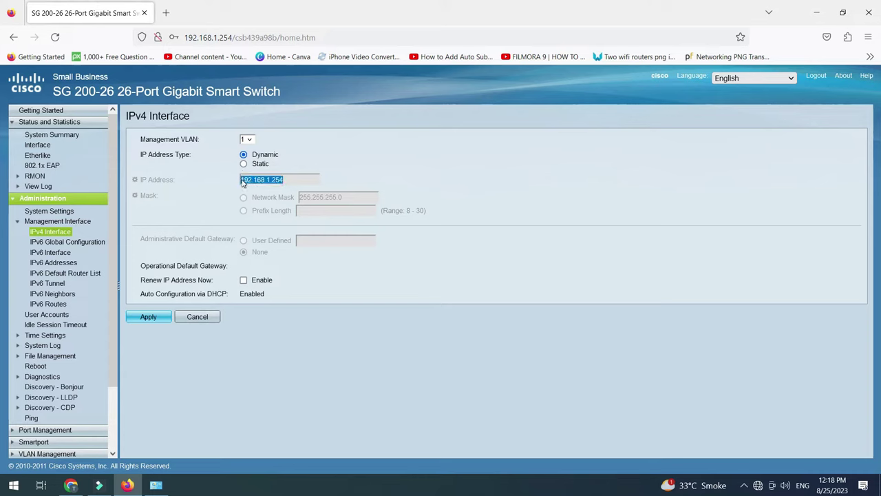
double_click(351, 197)
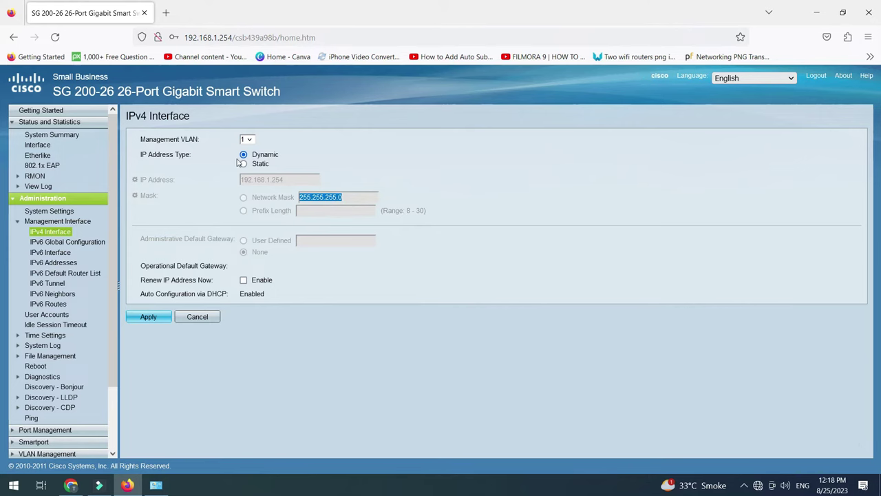
left_click(251, 142)
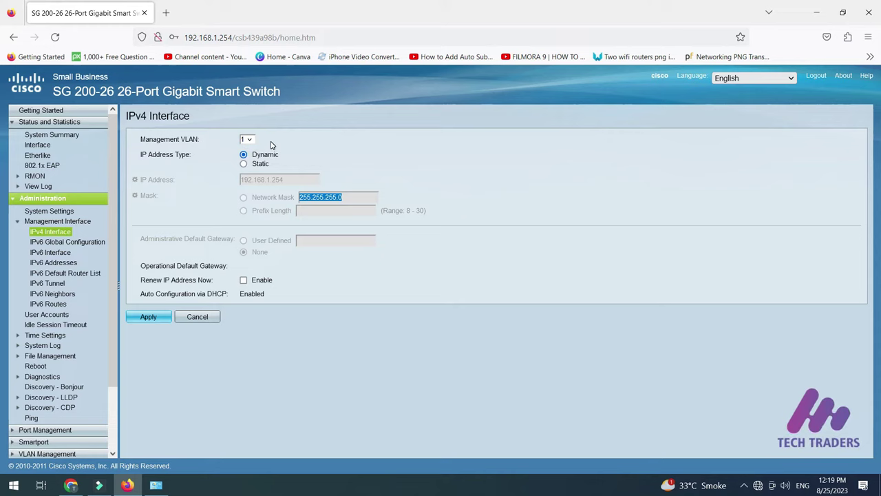
left_click(244, 165)
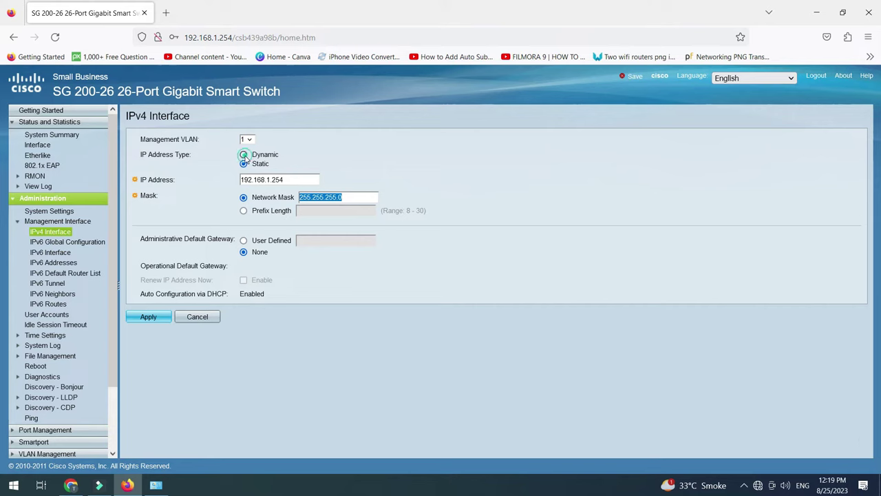
left_click(245, 155)
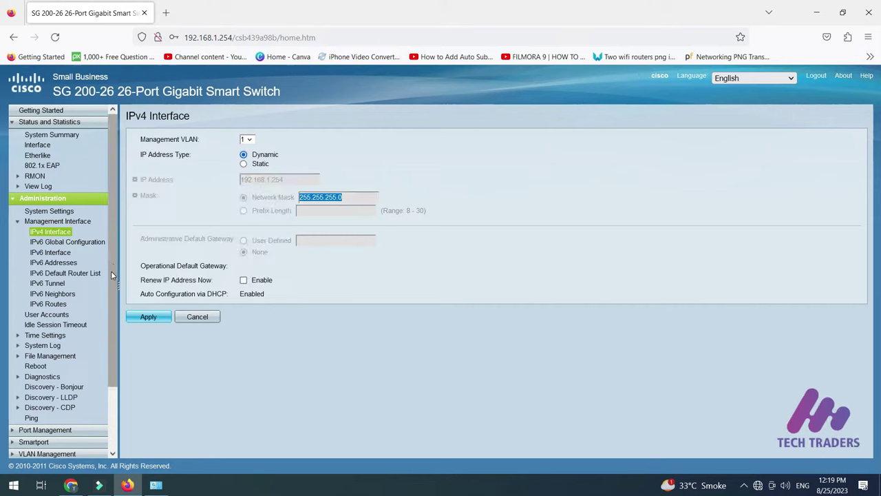
left_click_drag(112, 276, 110, 356)
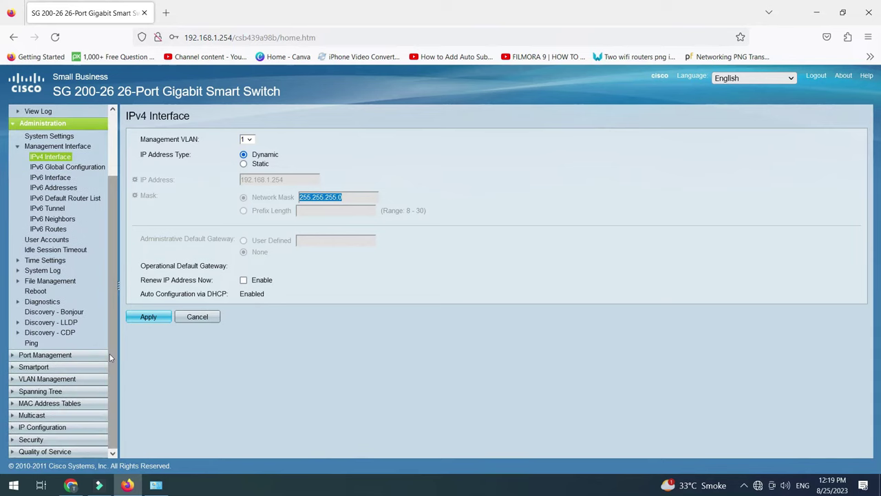
Show the Port Settings list with GE1 up and the other ports down
left_click(82, 354)
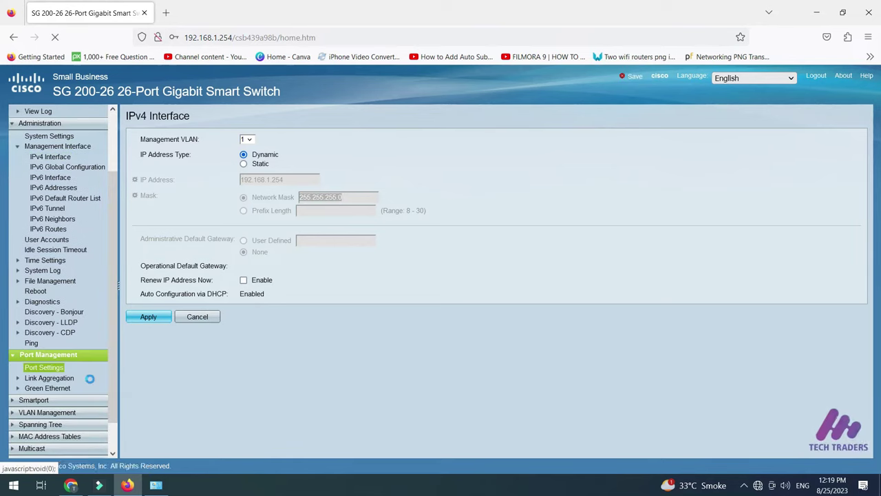
scroll(267, 331, "down", 3)
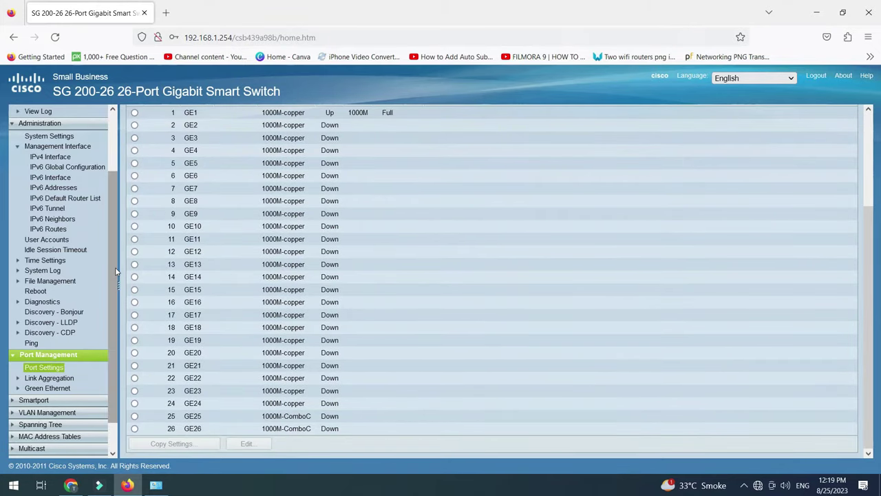
scroll(116, 271, "down", 1)
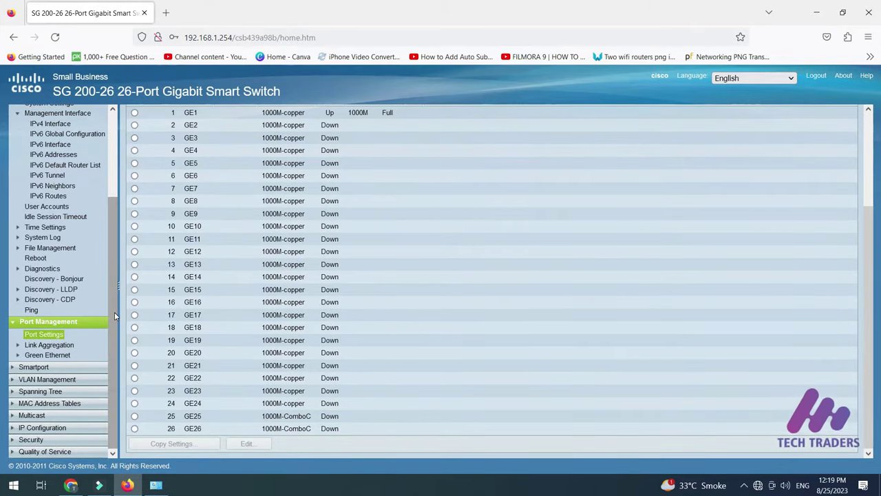
Go to VLAN Management > Create VLAN, where only default VLAN 1 is listed
left_click(13, 380)
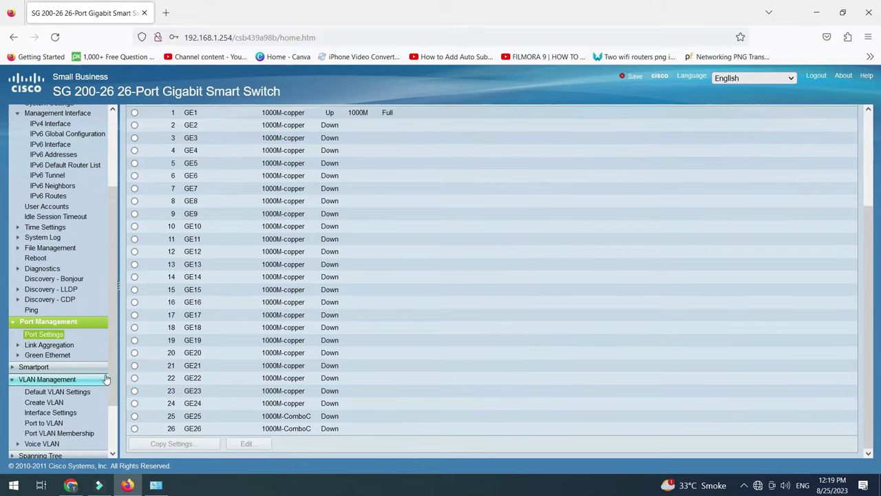
scroll(112, 405, "down", 1)
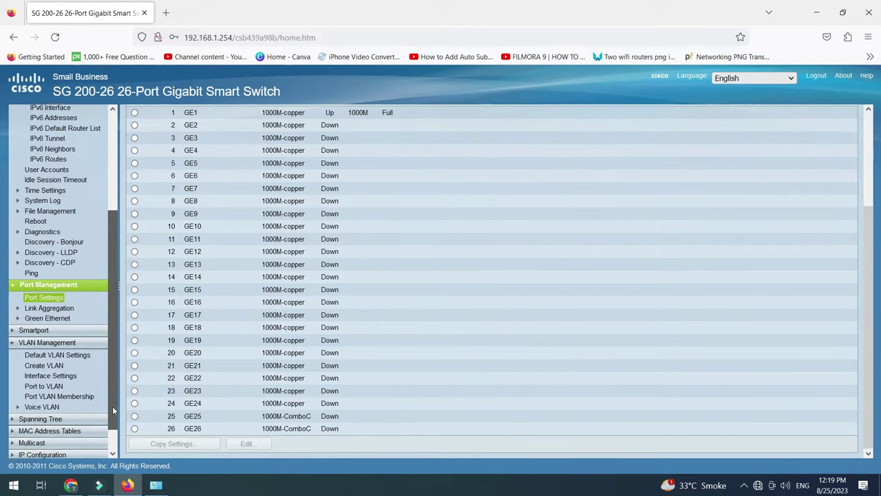
left_click(54, 361)
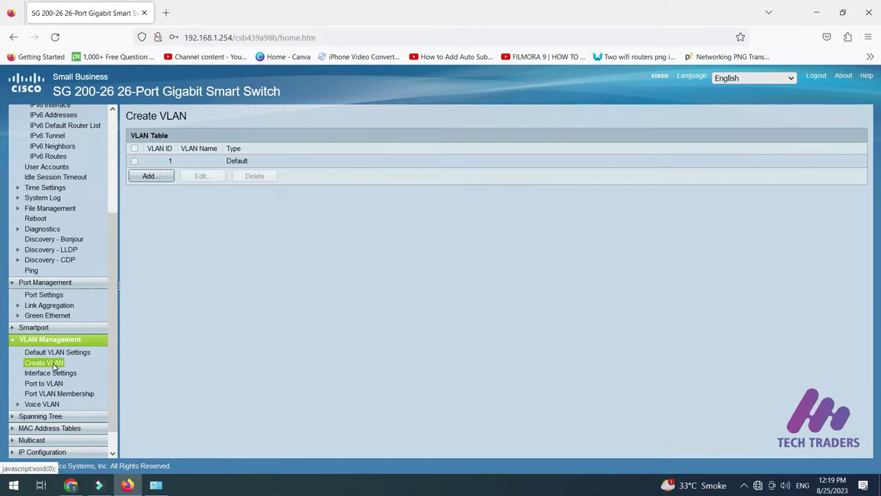
Add a new VLAN with ID 10 named home-net
left_click(146, 177)
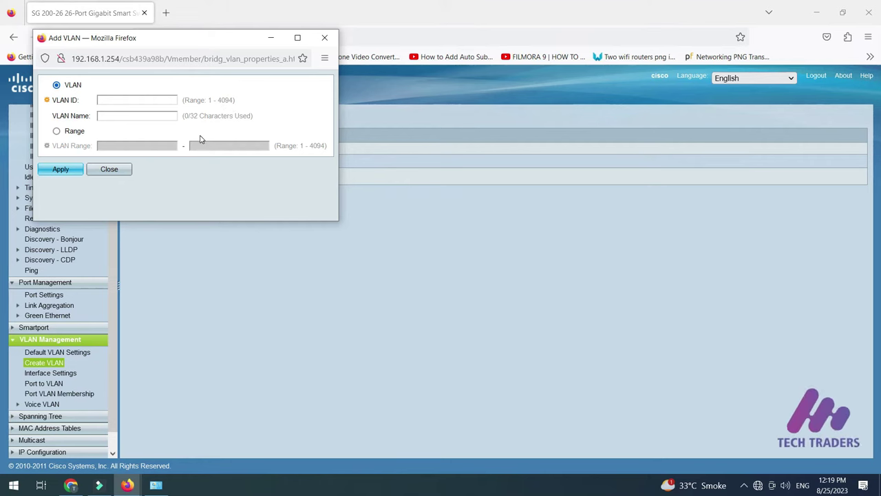
left_click(119, 101)
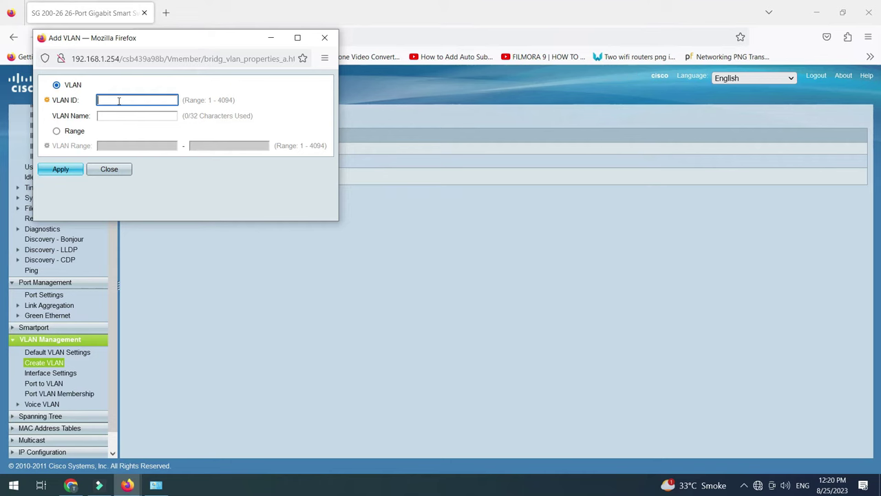
type("0")
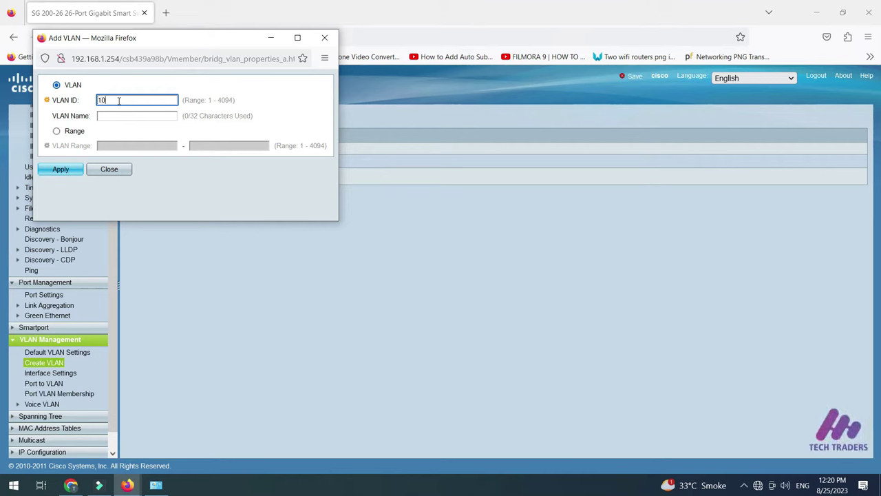
left_click(114, 119)
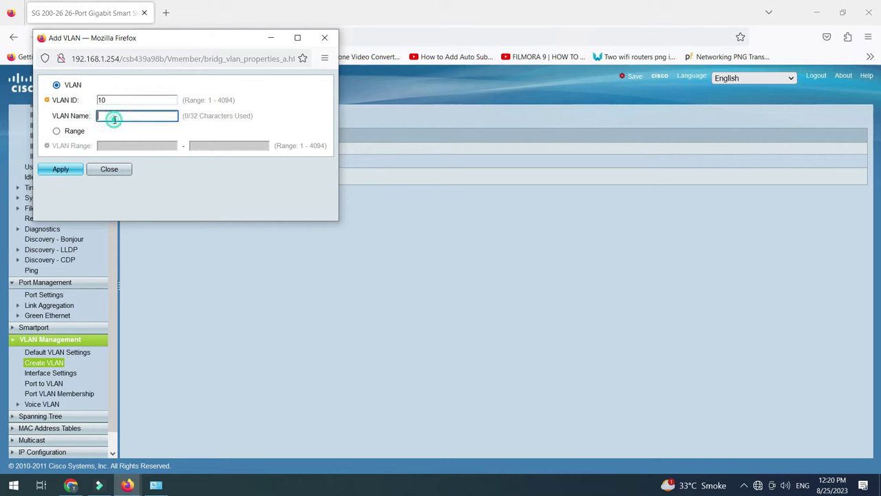
type("home-net")
left_click(60, 168)
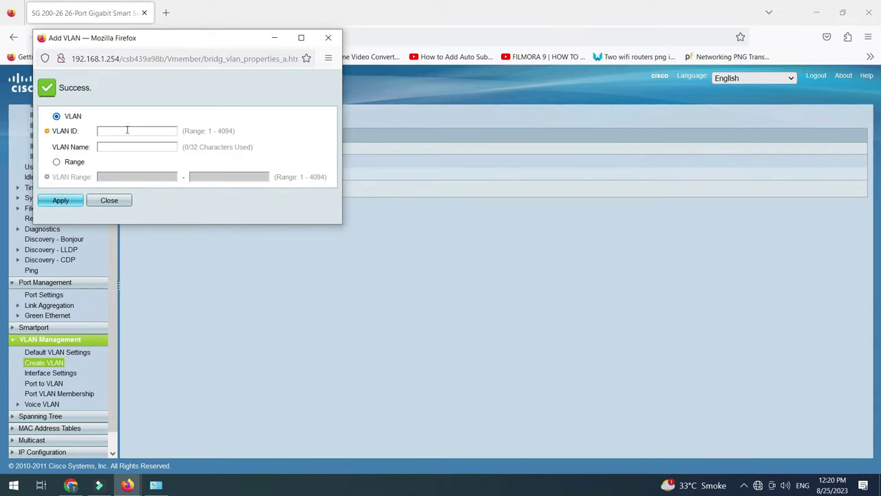
left_click(328, 39)
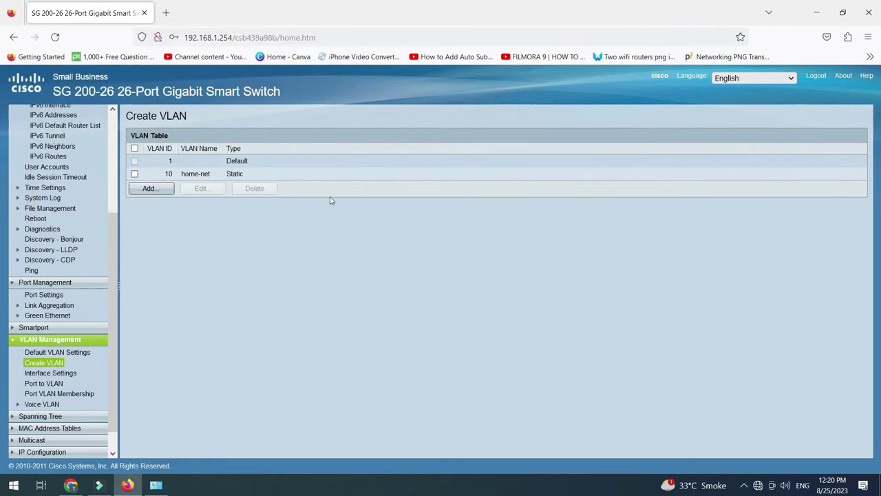
Review VLAN 10 in the Edit VLAN window, then go to VLAN Interface Settings
left_click(188, 176)
left_click(201, 192)
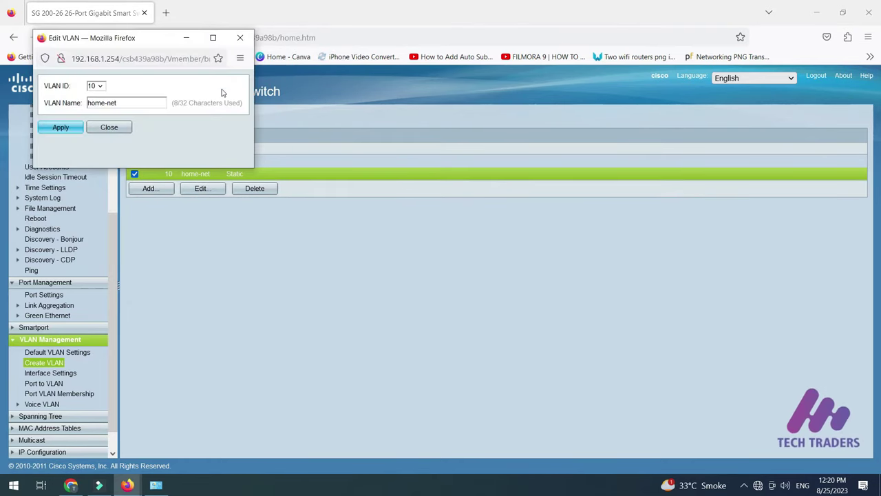
left_click(100, 87)
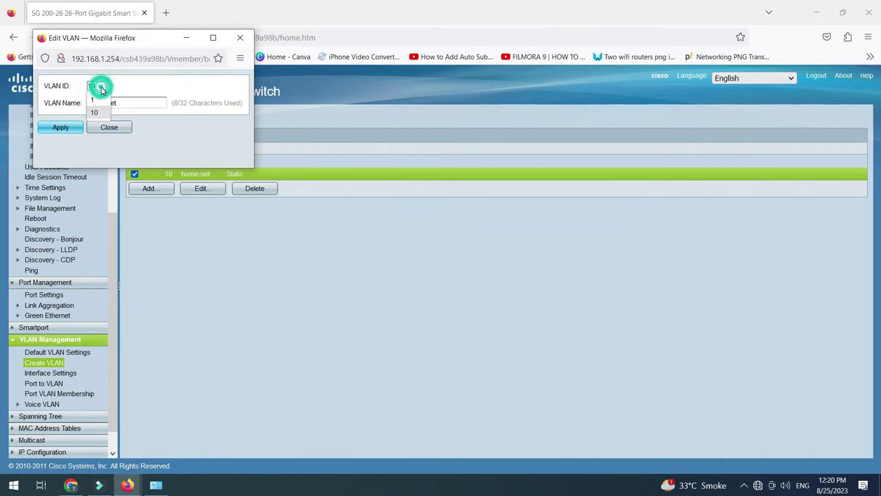
left_click(67, 373)
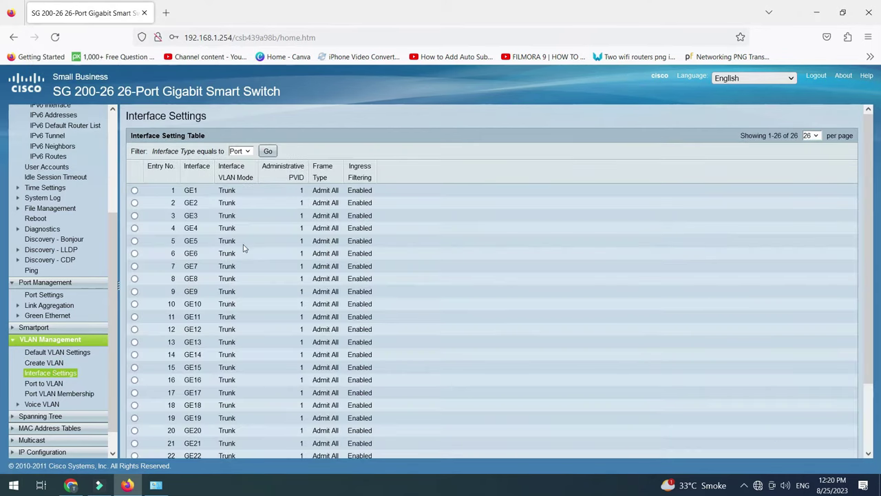
Select port GE3 on the VLAN Interface Settings page and edit its Trunk-mode settings
scroll(238, 200, "down", 2)
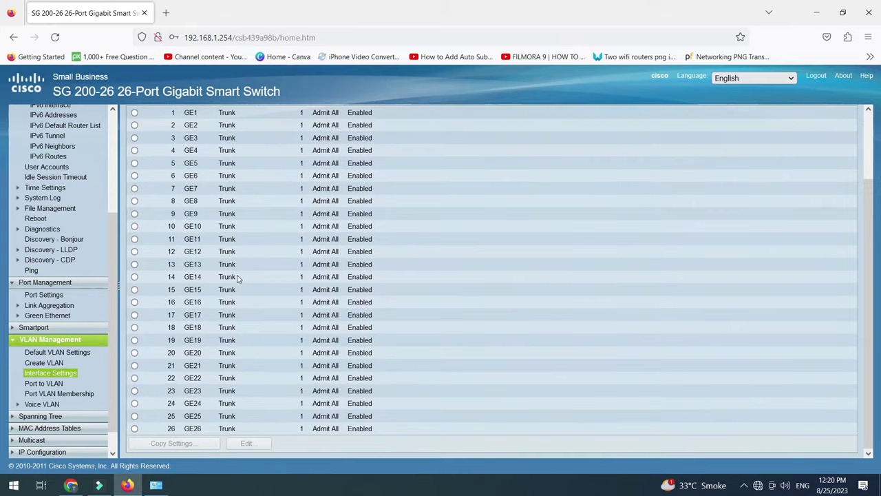
scroll(237, 306, "up", 3)
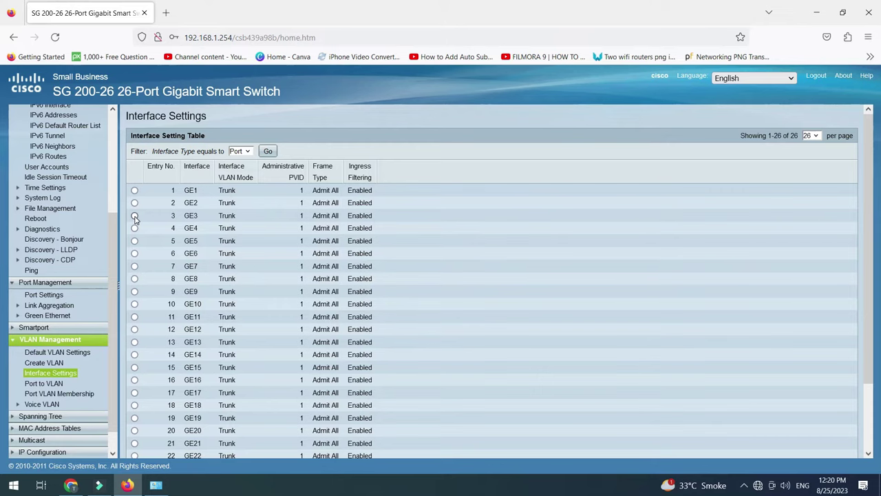
left_click(134, 215)
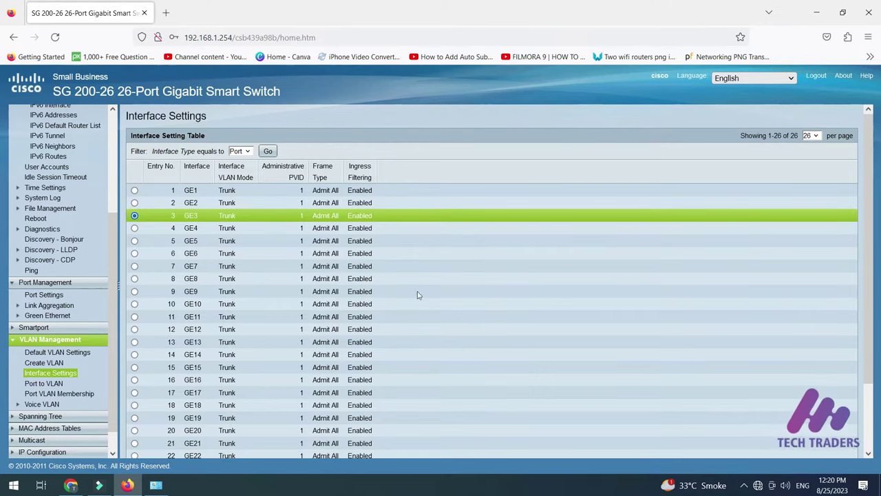
scroll(259, 310, "down", 2)
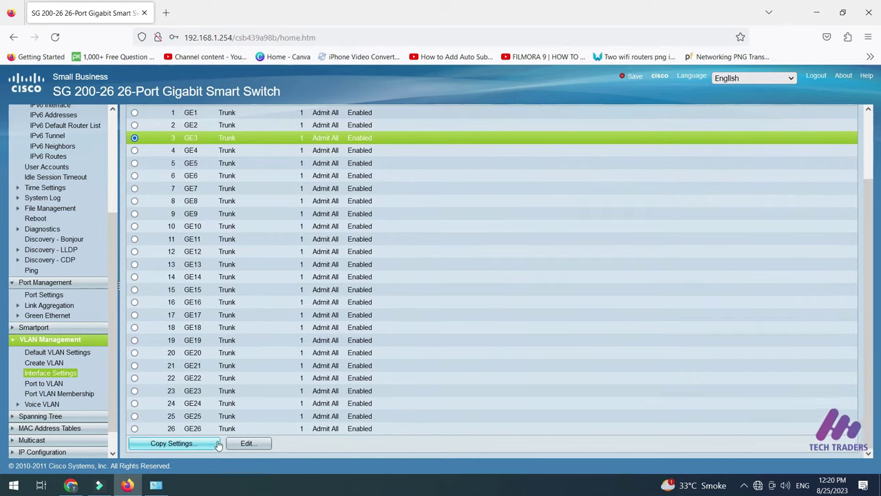
left_click(249, 444)
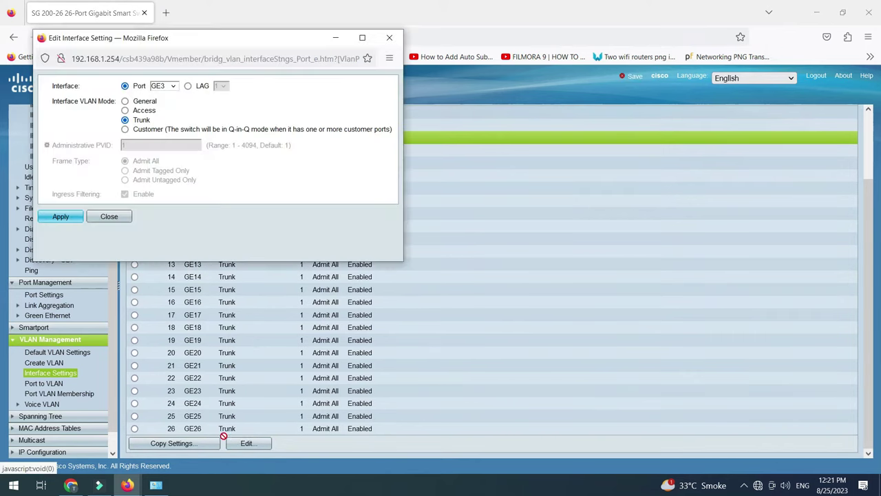
Try GE3's General and Access VLAN modes, close the editor without applying, and open Port to VLAN
left_click(125, 102)
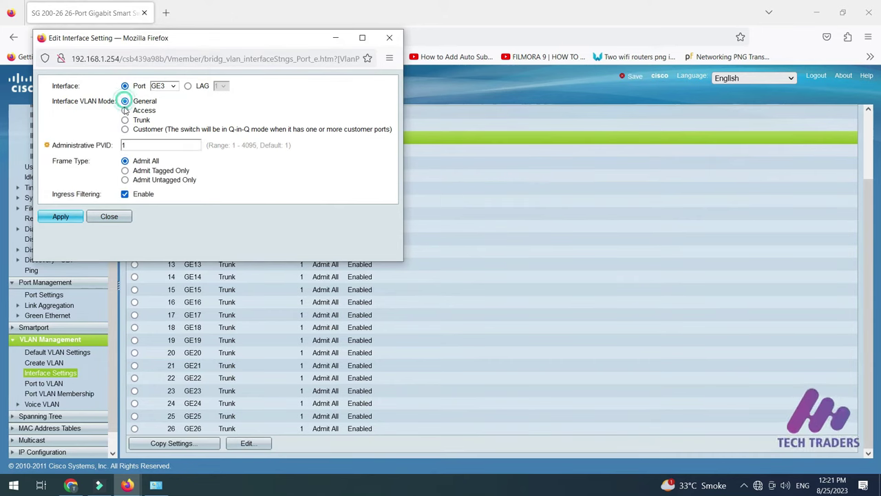
left_click(125, 111)
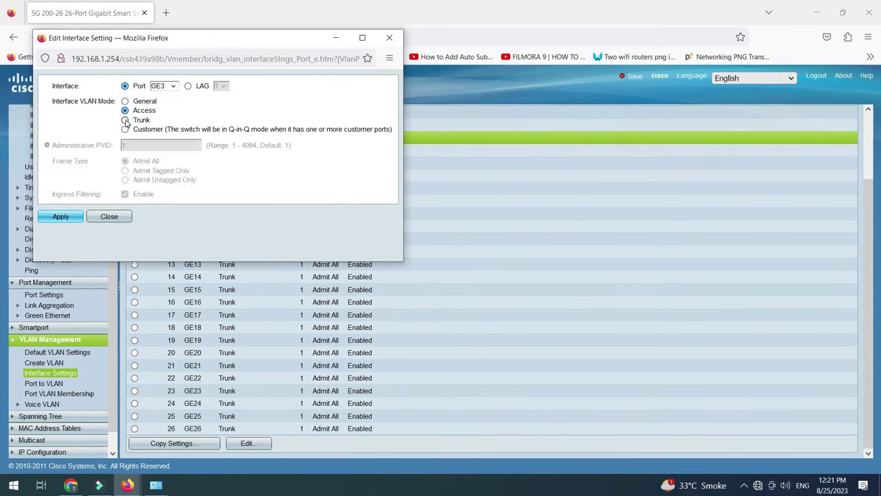
left_click(125, 101)
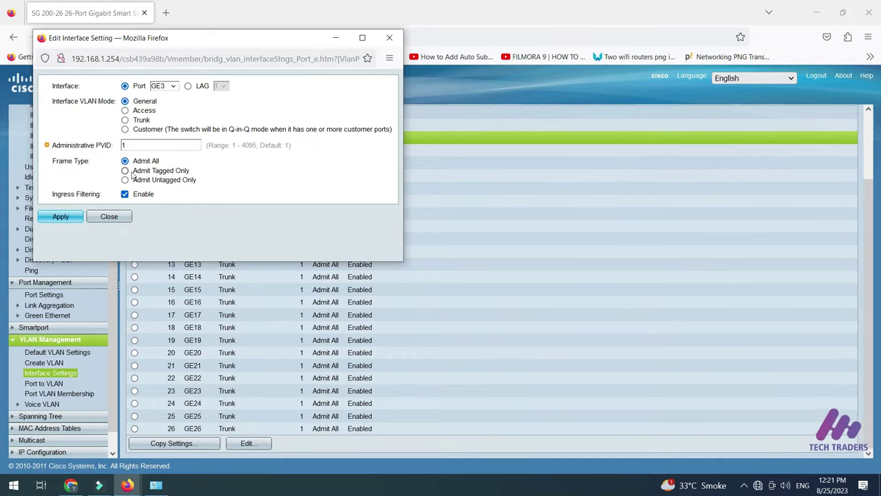
left_click(125, 112)
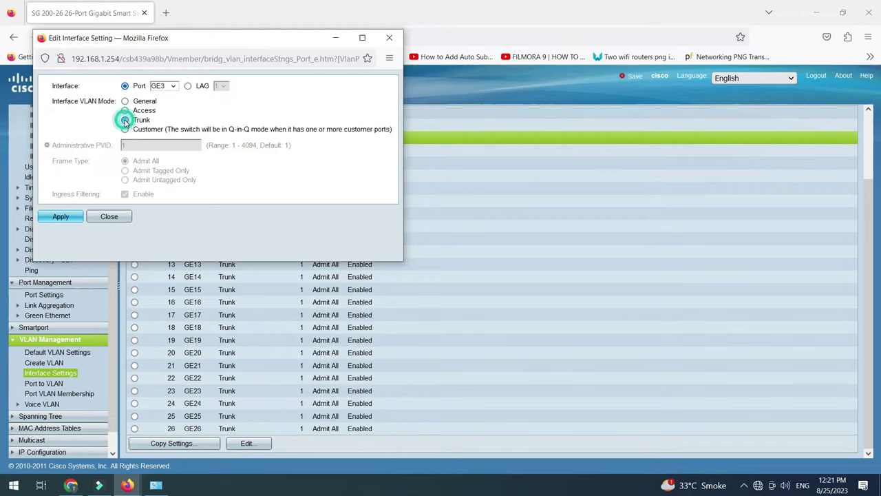
left_click(109, 216)
left_click(44, 383)
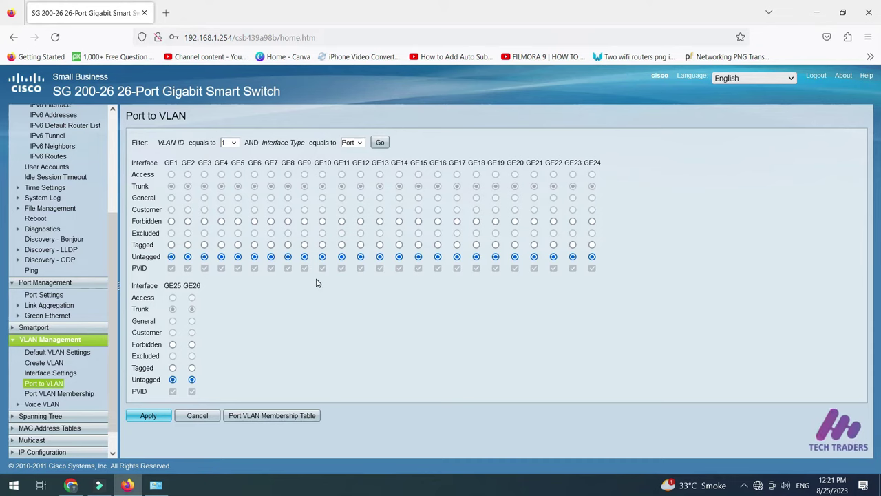
Make GE3 and GE4 untagged members of VLAN 10, then reload VLAN 1's membership view
left_click(234, 143)
left_click(230, 169)
left_click(381, 142)
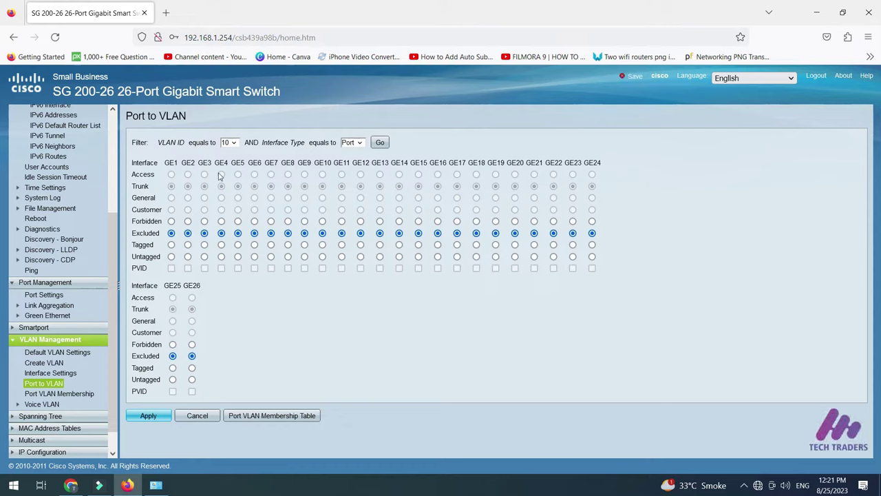
left_click(204, 256)
left_click(221, 257)
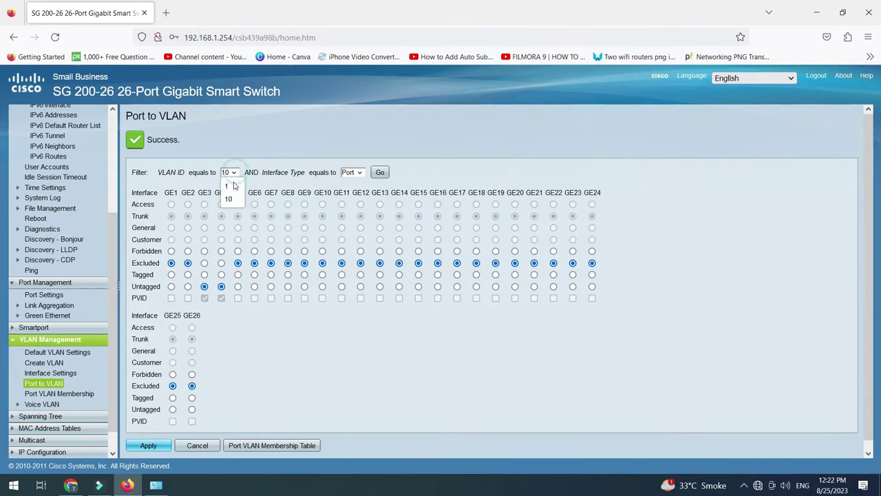
left_click(228, 172)
left_click(234, 183)
left_click(380, 172)
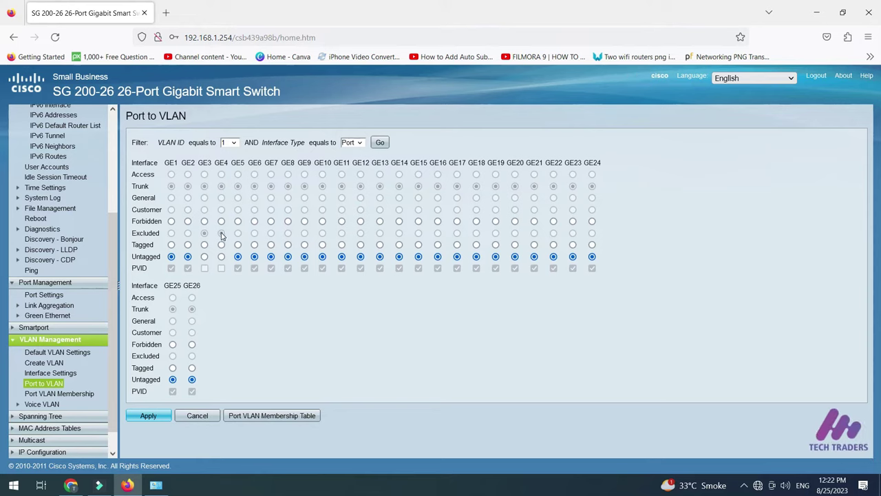
Check that GE3 and GE4 show 10UP in Port VLAN Membership, then go to Spanning Tree status
left_click(60, 395)
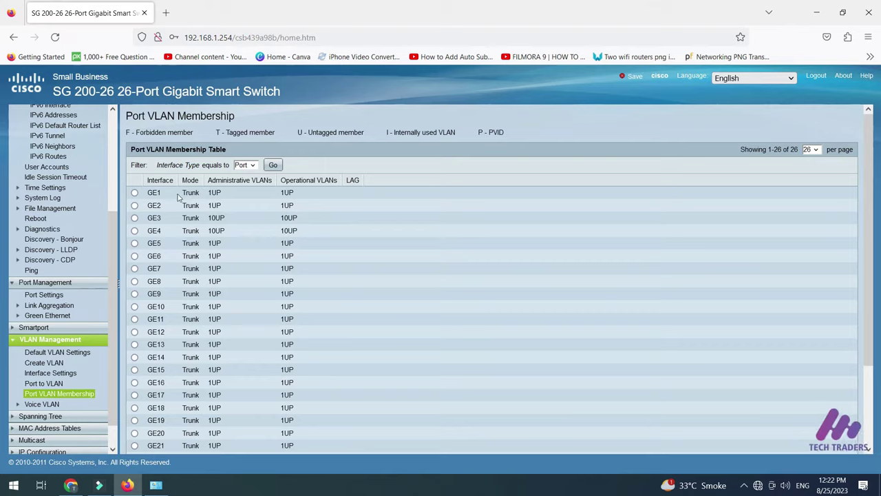
scroll(212, 305, "down", 3)
scroll(212, 304, "up", 3)
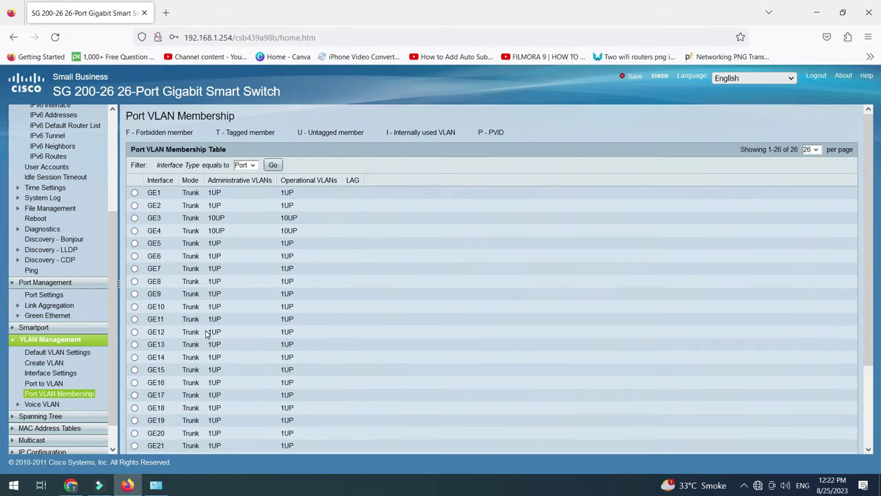
left_click(134, 218)
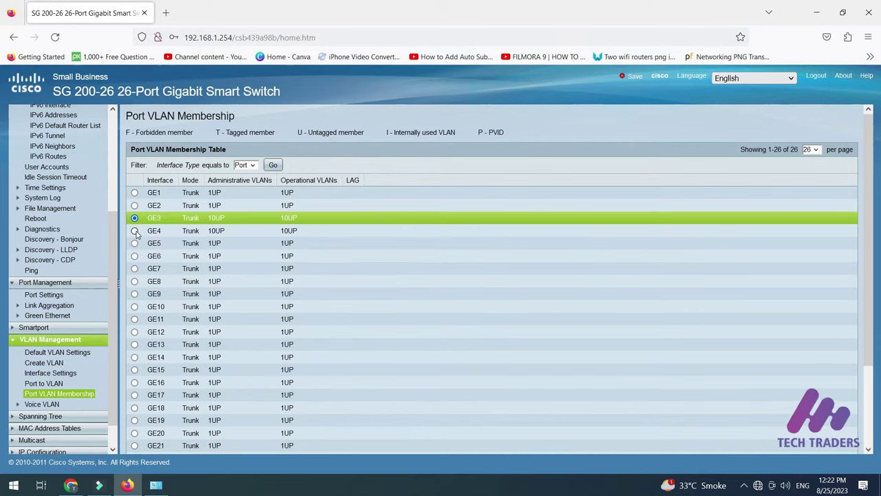
left_click(135, 232)
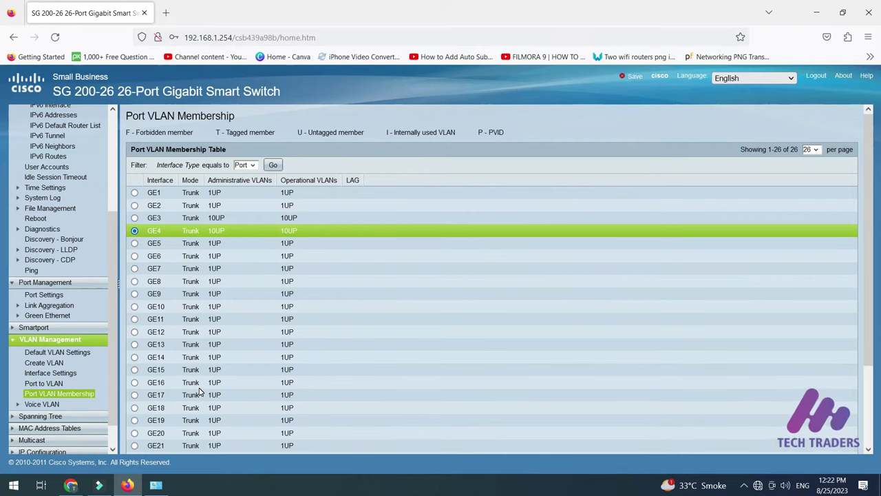
left_click(40, 416)
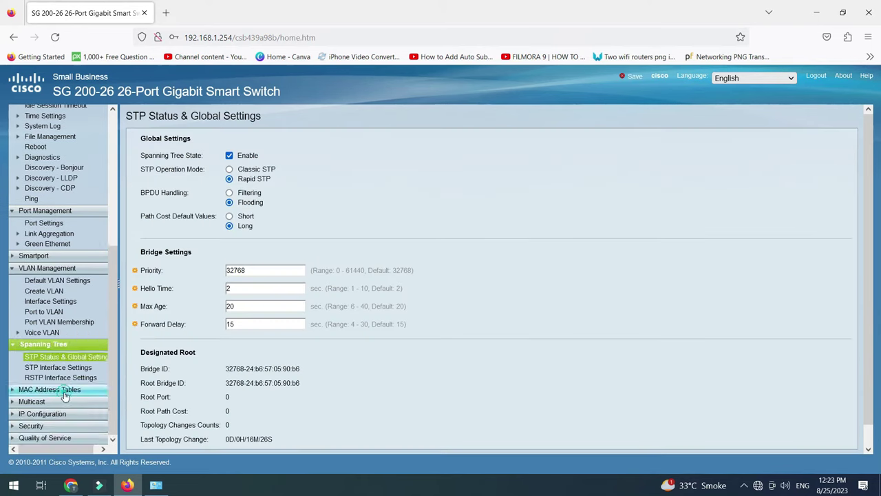
Browse MAC Address Tables, IP Configuration, RADIUS and Password Strength pages, ending at the Port Security table
left_click(63, 392)
scroll(86, 414, "down", 1)
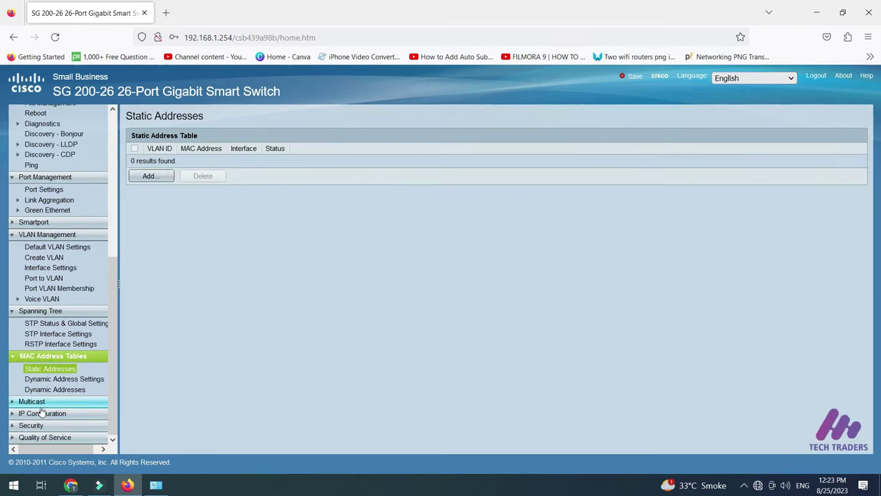
left_click(78, 415)
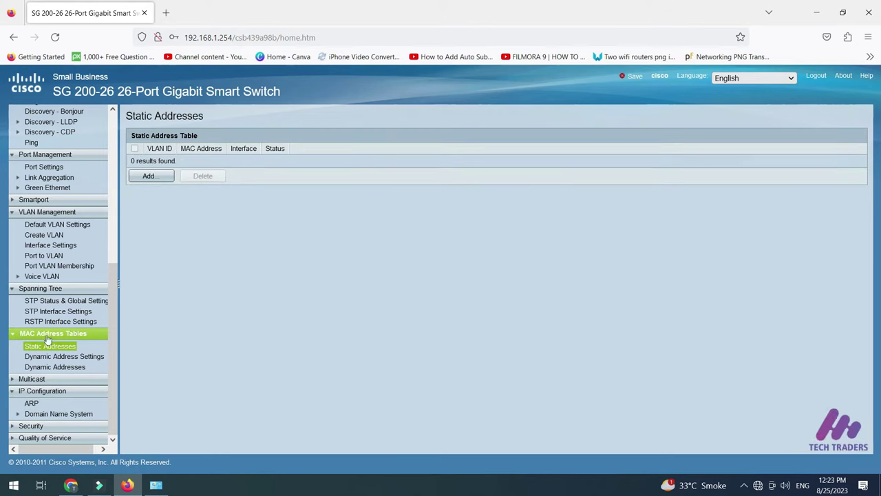
scroll(55, 338, "up", 1)
scroll(82, 289, "down", 1)
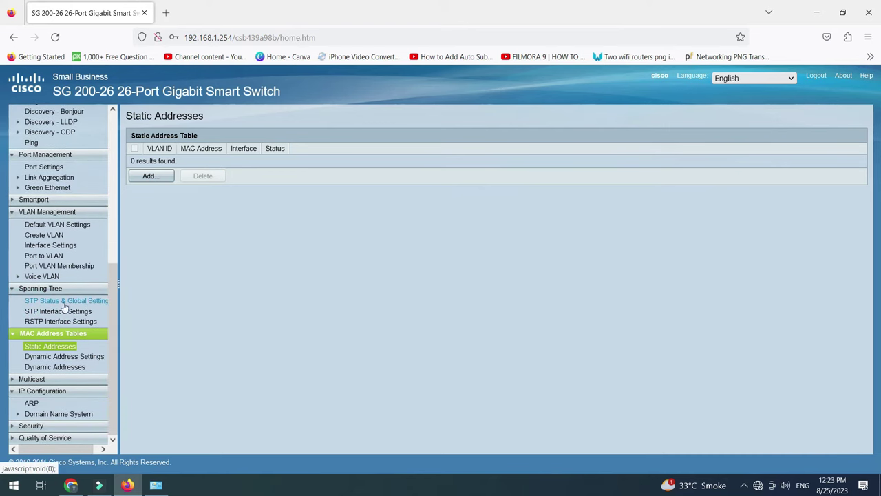
left_click(62, 426)
scroll(89, 412, "down", 3)
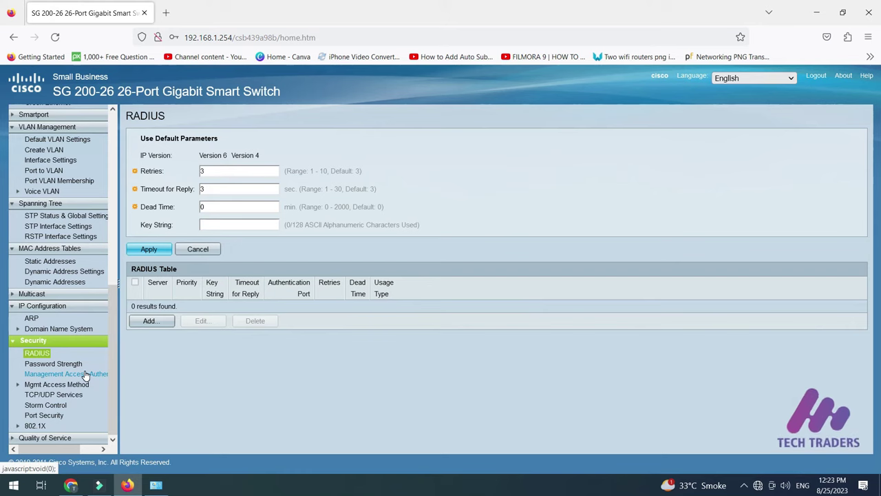
left_click(75, 367)
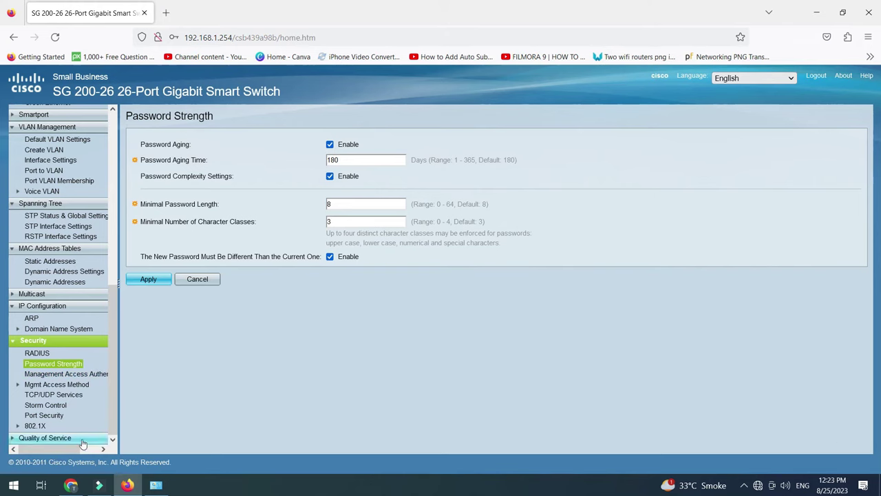
left_click(61, 415)
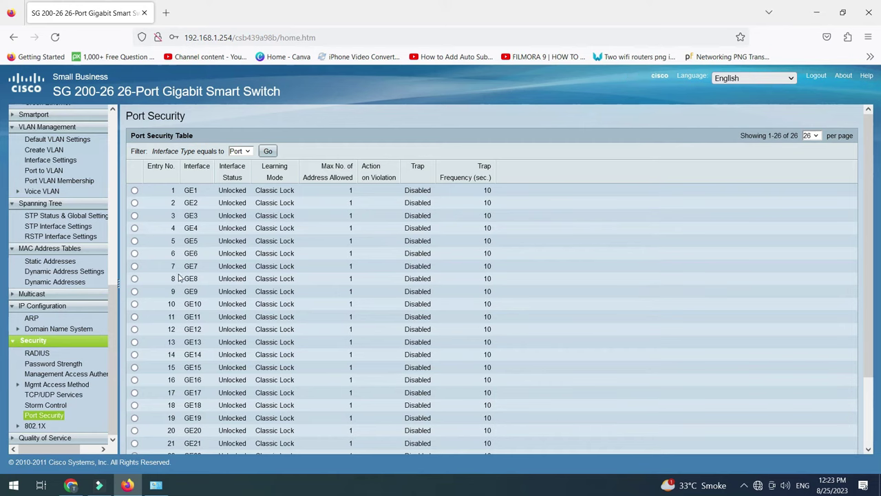
left_click(135, 215)
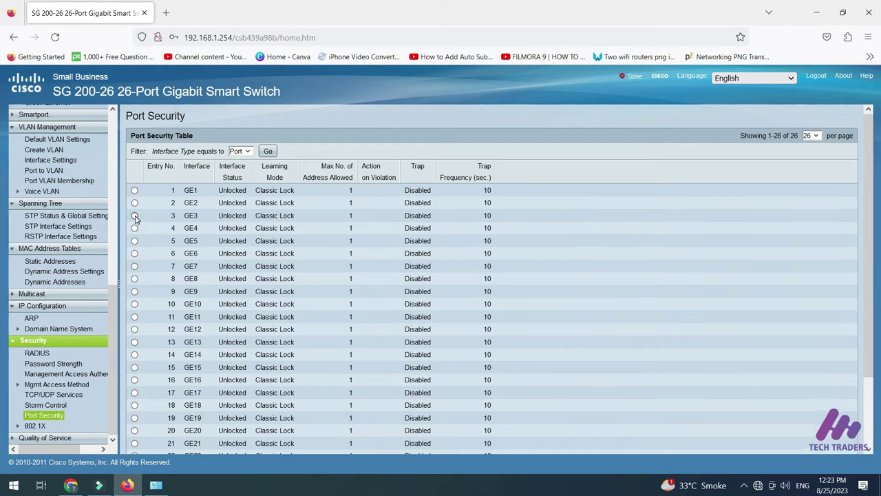
scroll(216, 352, "down", 2)
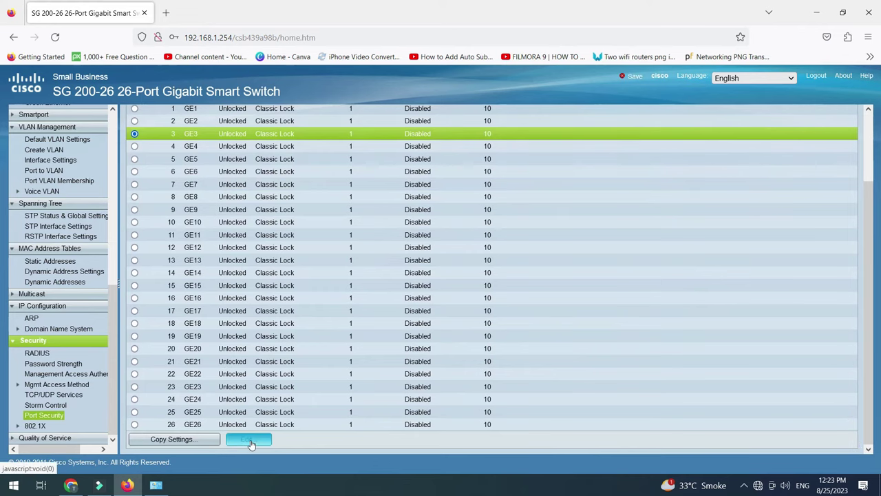
left_click(248, 438)
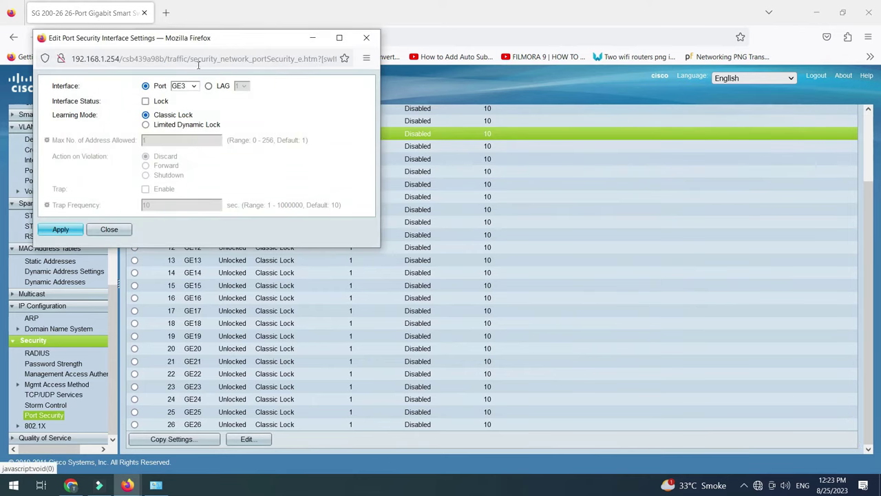
left_click(145, 102)
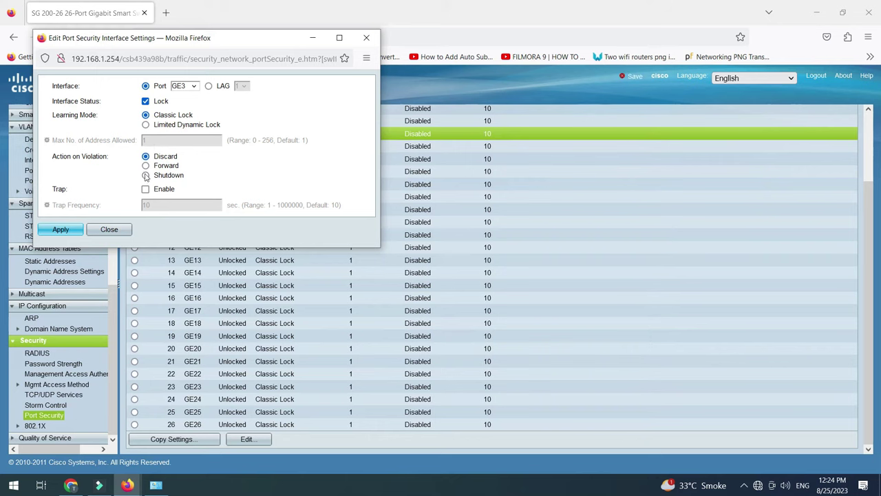
key("Return")
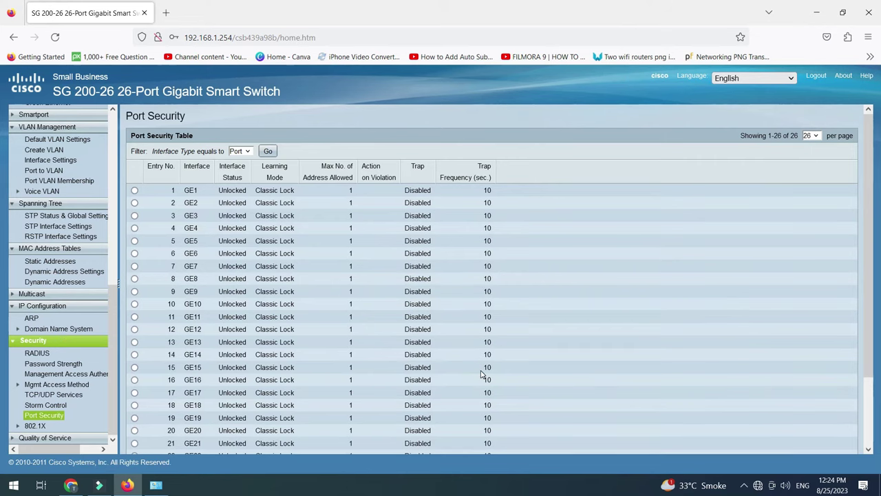
scroll(482, 374, "down", 3)
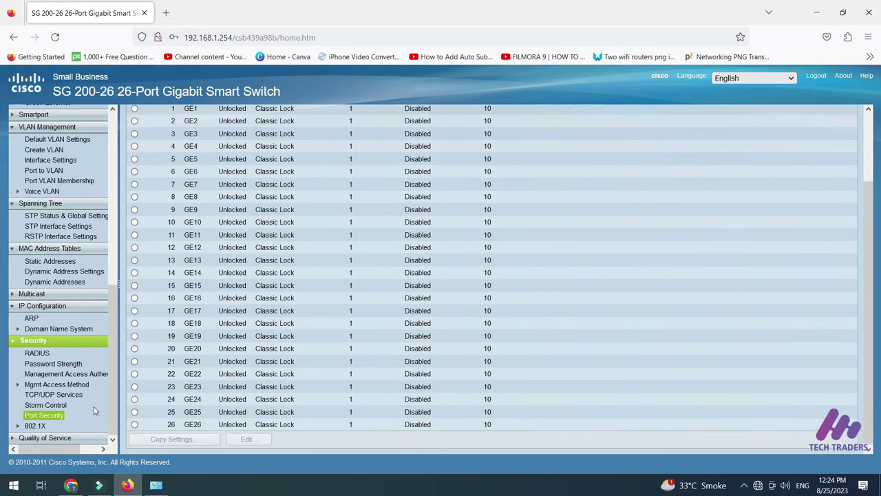
Show the Quality of Service Bandwidth table and select port GE3
left_click(65, 440)
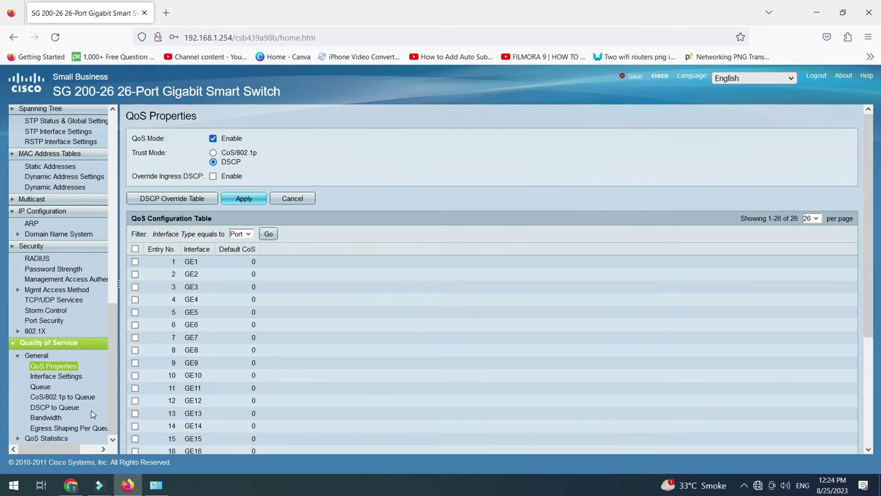
left_click(45, 418)
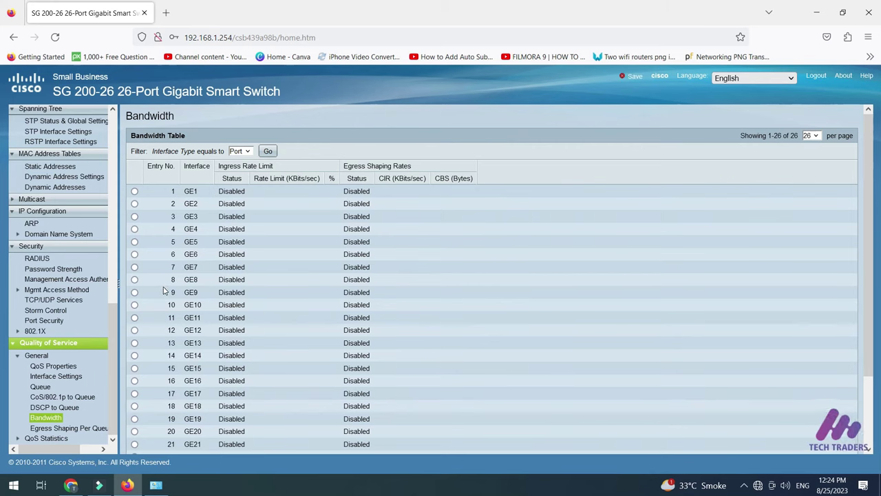
scroll(164, 286, "down", 2)
scroll(162, 289, "up", 2)
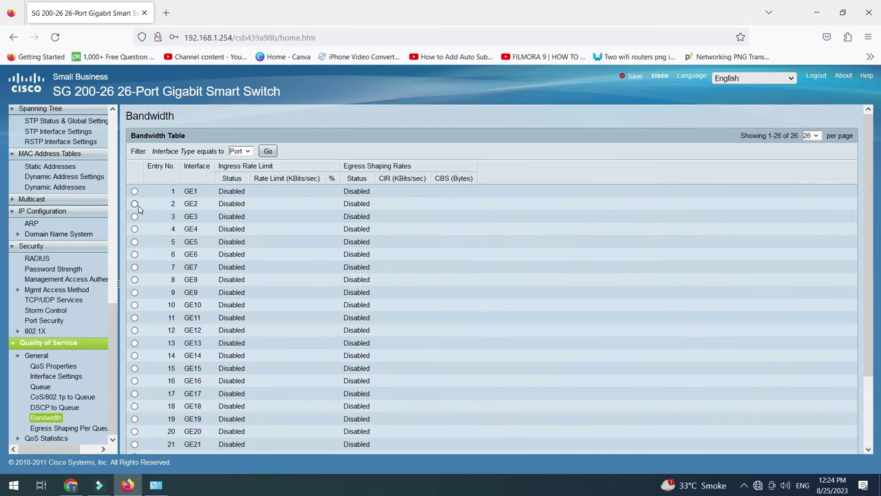
left_click(135, 217)
scroll(323, 314, "down", 2)
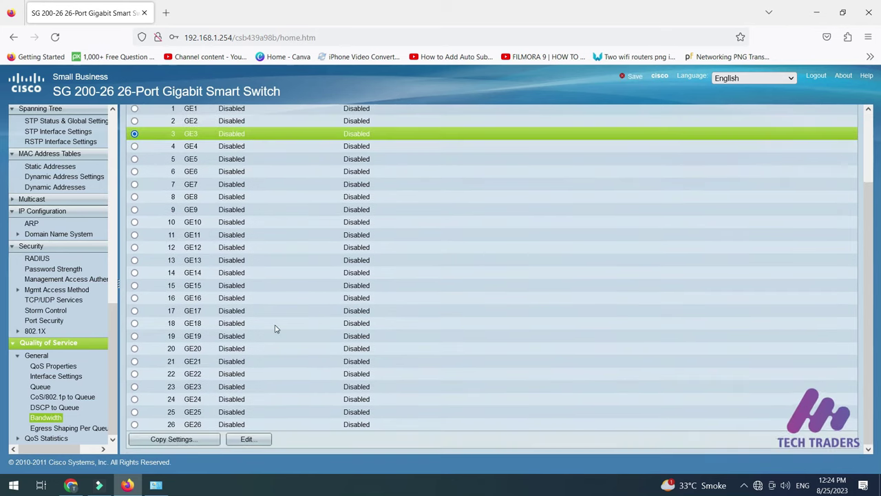
Enable ingress rate limiting on GE3 at 100 KBits/sec and apply it
left_click(247, 439)
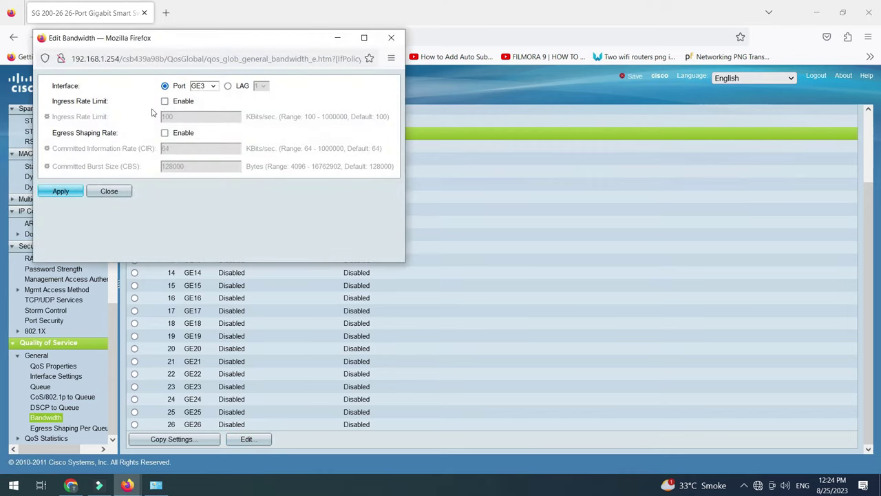
left_click(166, 101)
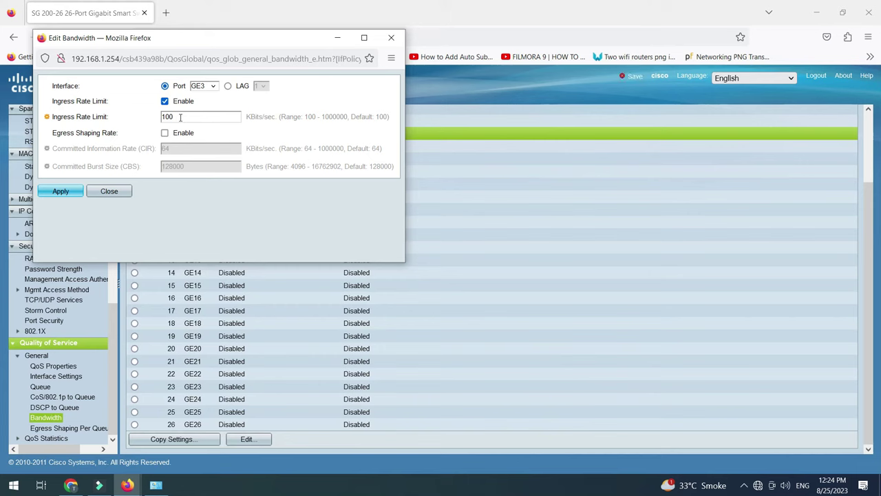
double_click(310, 117)
double_click(336, 117)
left_click(109, 191)
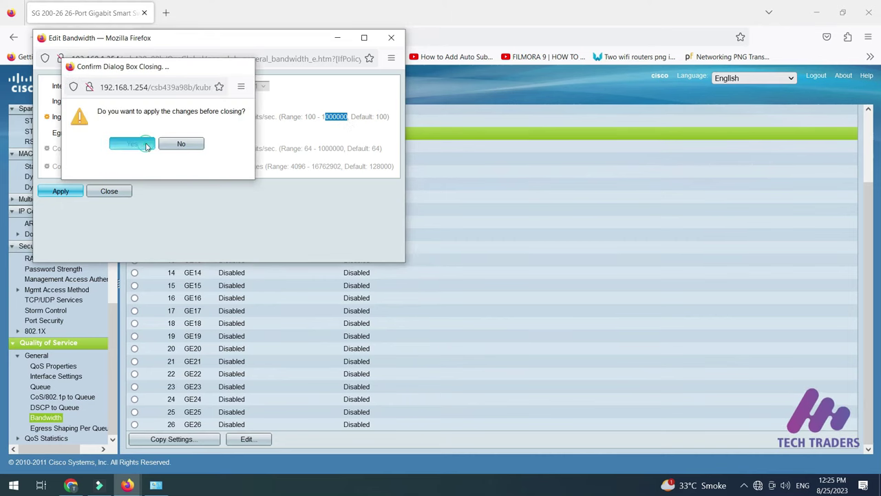
left_click(132, 144)
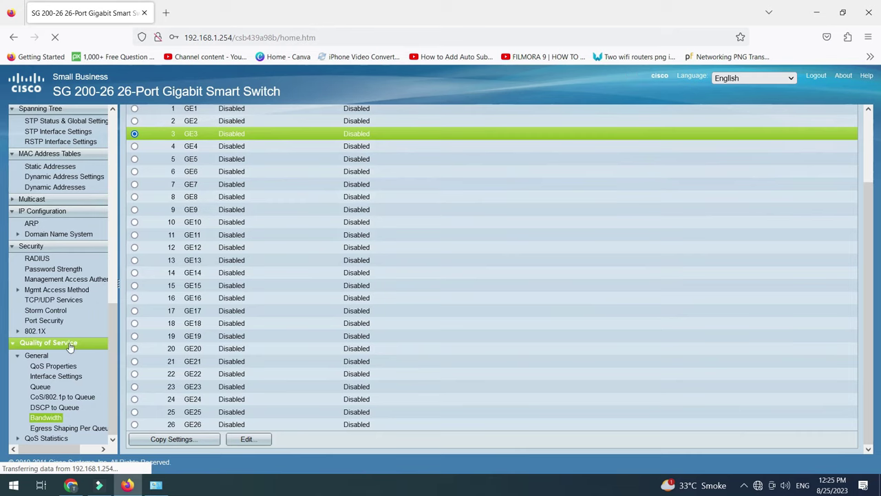
scroll(72, 362, "up", 8)
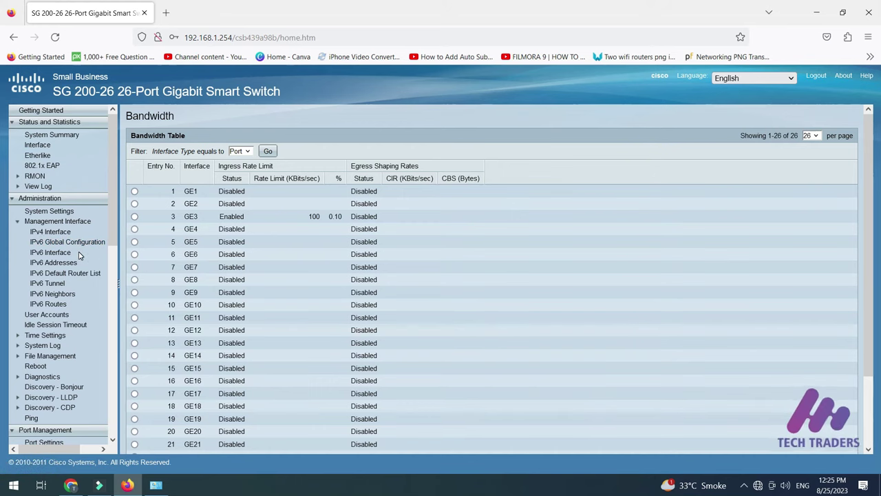
Launch cmd from the Run box and start 'ping 8.8.8.8 -t'
key("super+r")
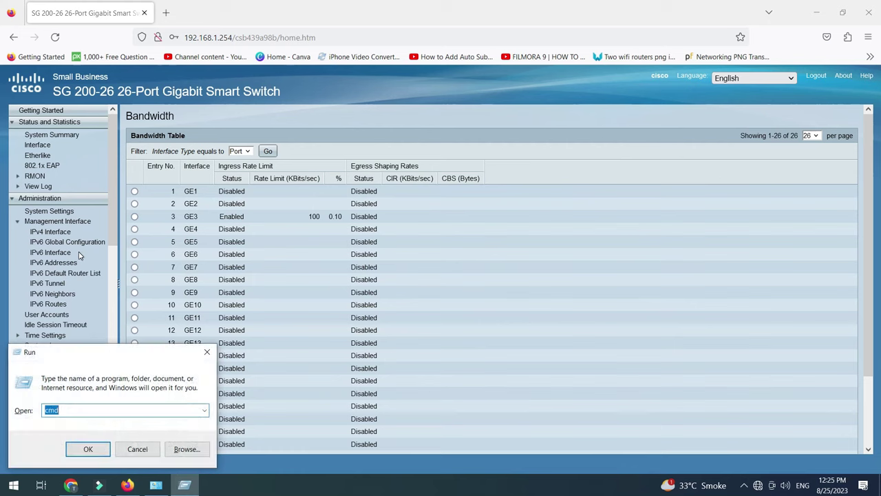
key("Return")
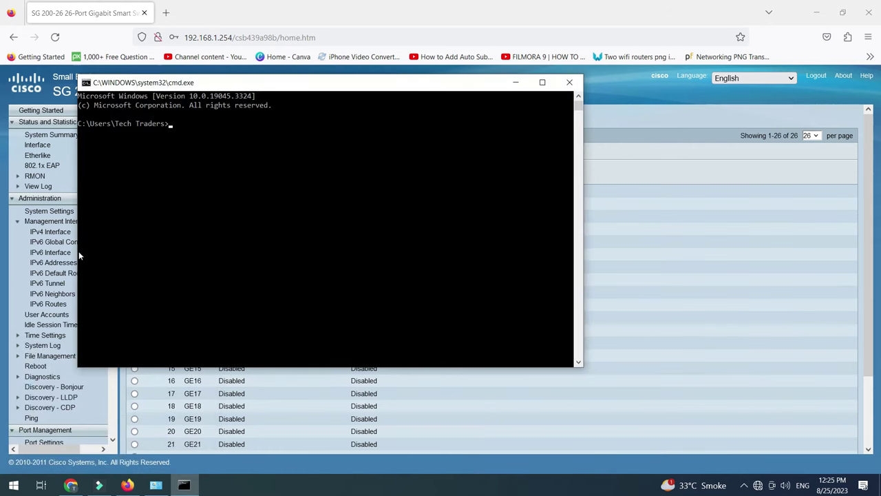
type("ping 8.8.8.8 -t")
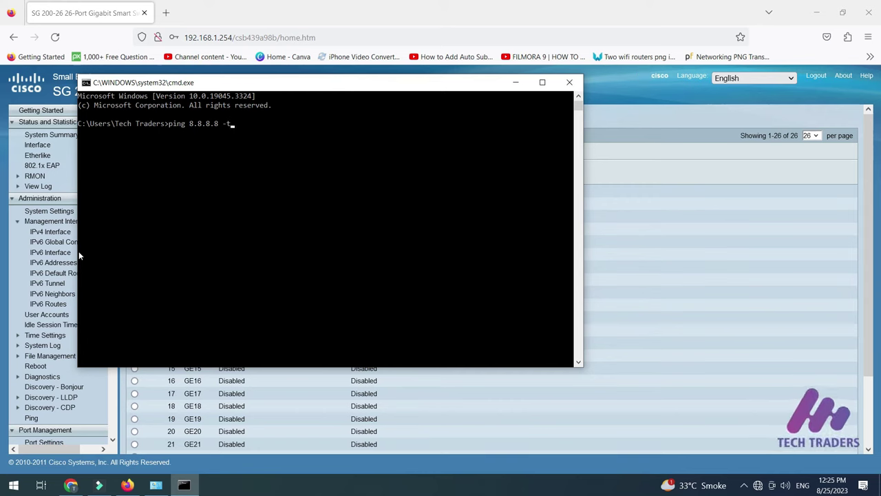
key("Return")
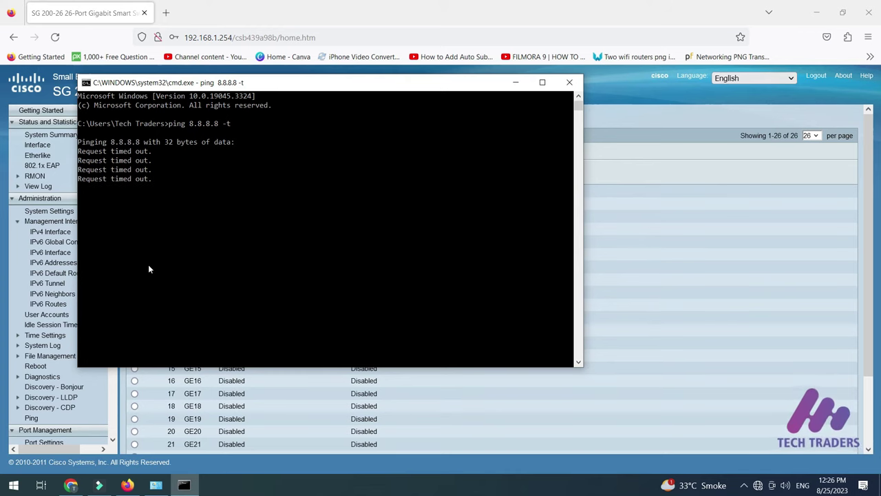
Open the Ethernet adapter's Properties in Network Connections and close them with OK
left_click(155, 485)
right_click(277, 83)
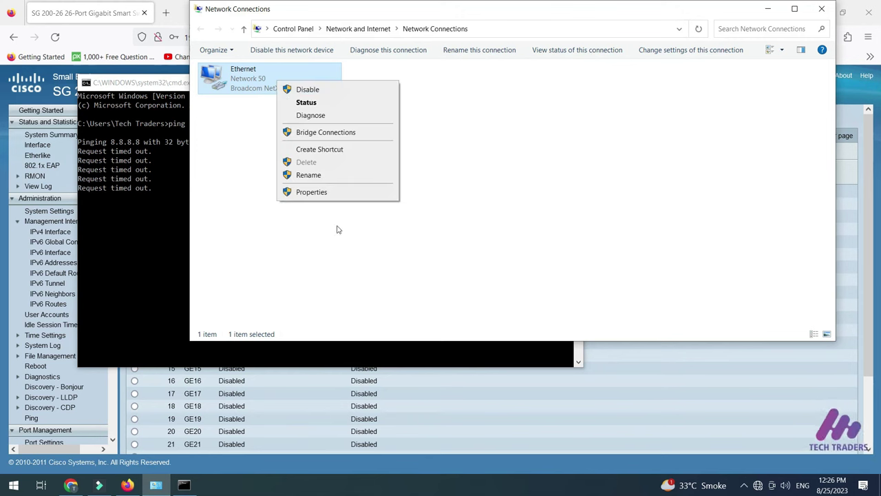
left_click(331, 192)
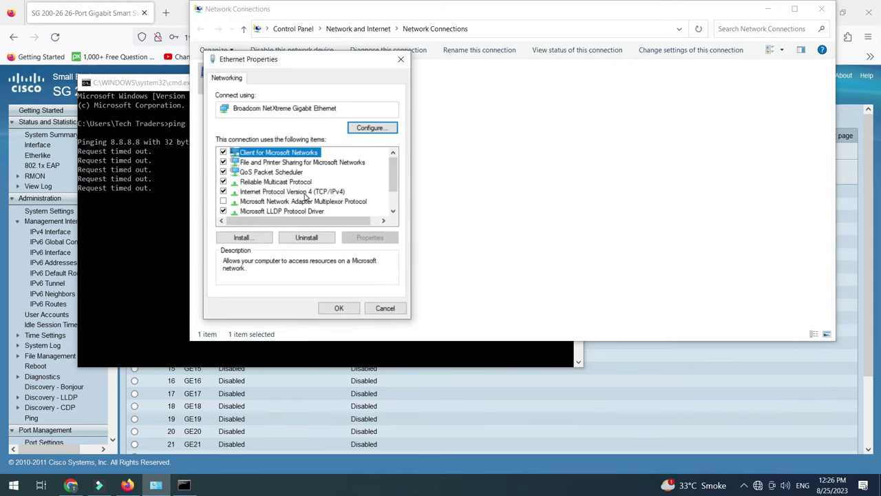
left_click(338, 309)
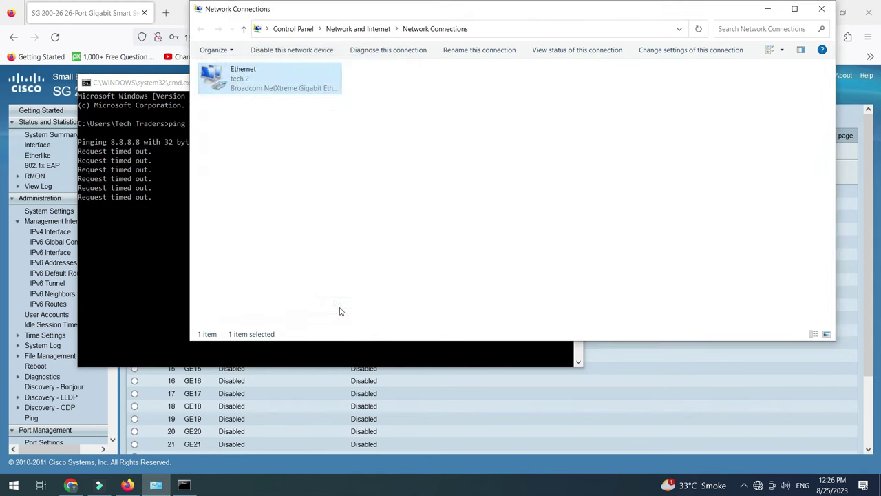
Review the Ethernet status and IPv4 details, then return to the ping, now getting replies
double_click(262, 88)
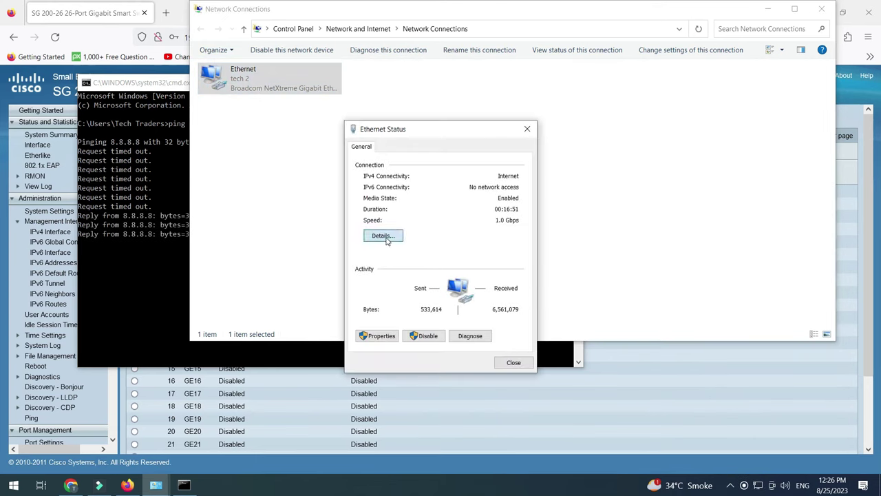
left_click(383, 237)
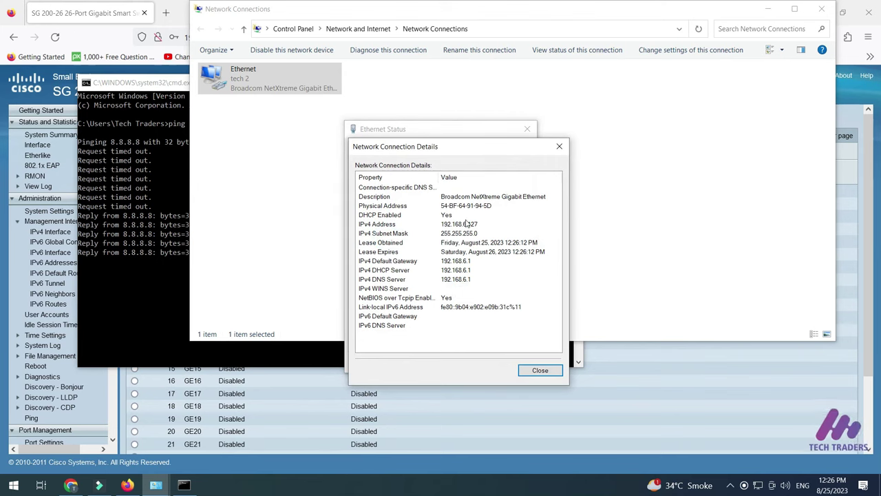
left_click(529, 373)
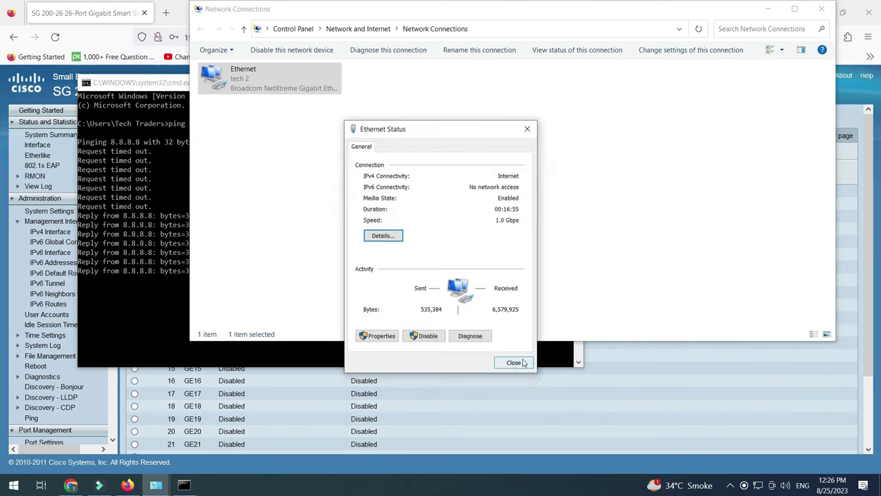
left_click(515, 364)
left_click(148, 164)
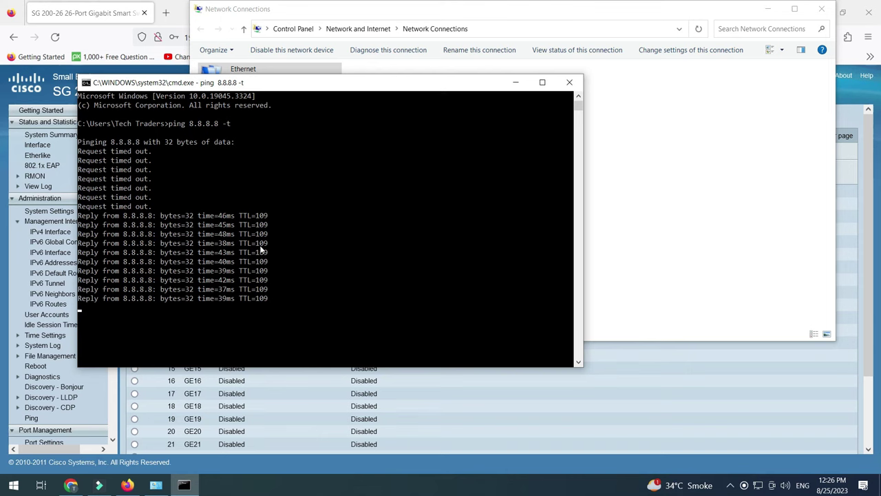